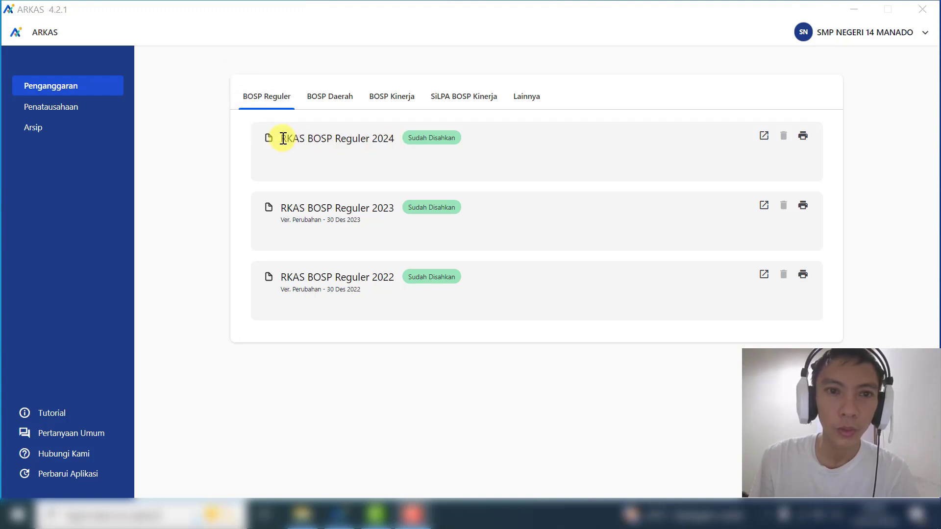
{"action": "left_click_drag", "start_coordinate": [283, 139], "coordinate": [381, 136]}
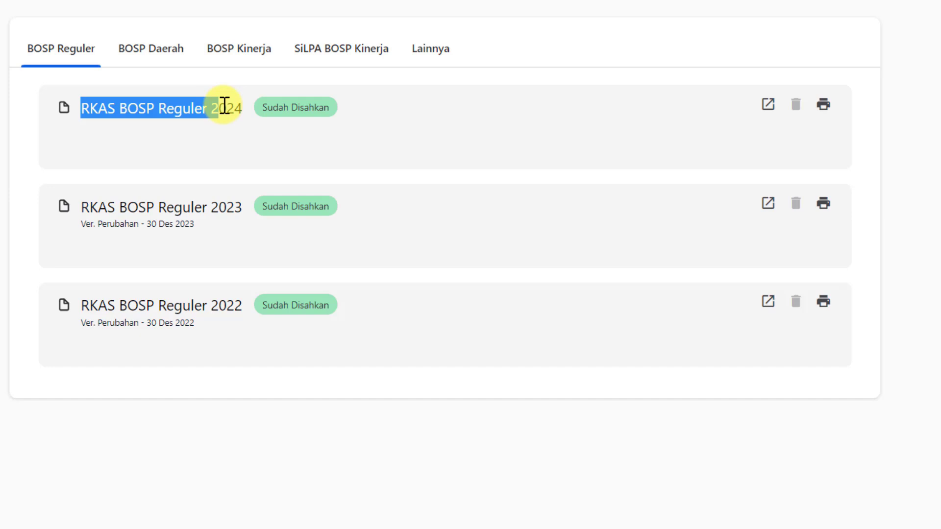
{"action": "left_click_drag", "start_coordinate": [224, 105], "coordinate": [246, 112]}
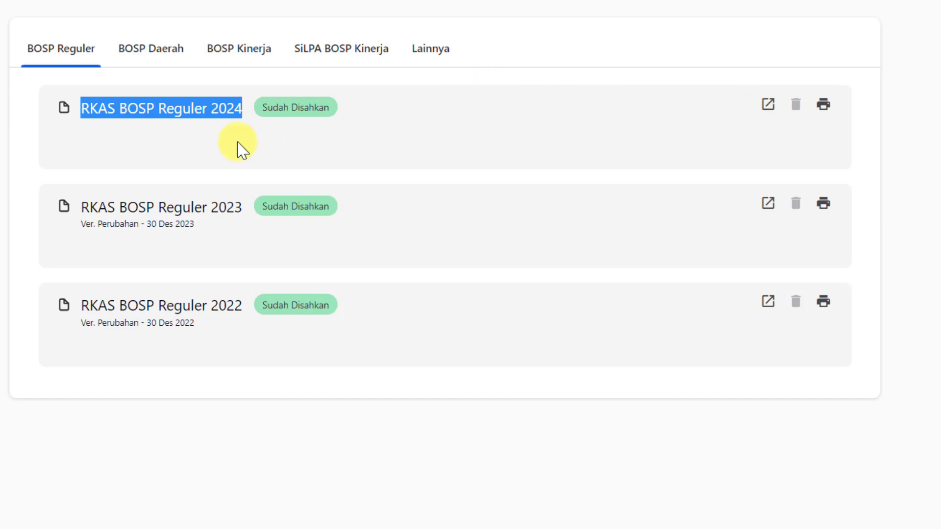
{"action": "left_click", "coordinate": [1, 104]}
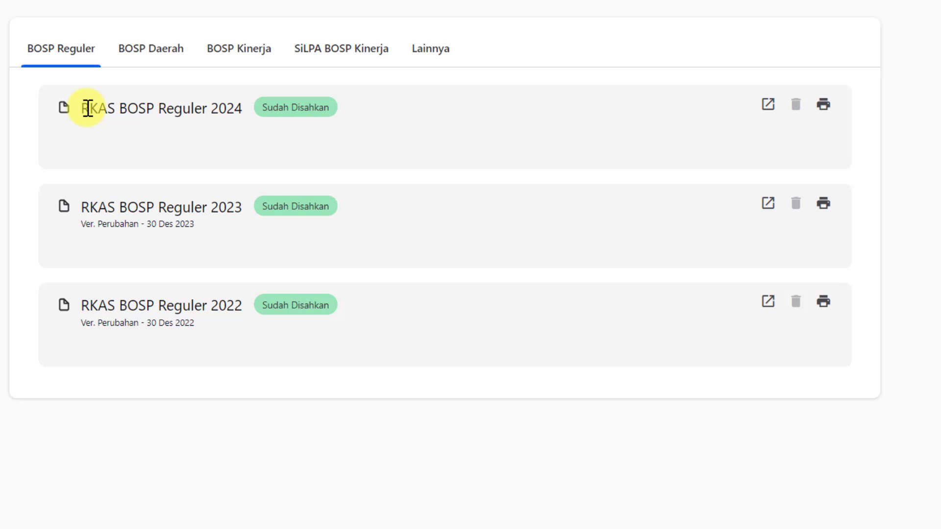
Open the print view of RKAS BOSP Reguler 2024 in the Rincian Kertas Kerja (Tahapan) format and look through the report
{"action": "left_click", "coordinate": [828, 107]}
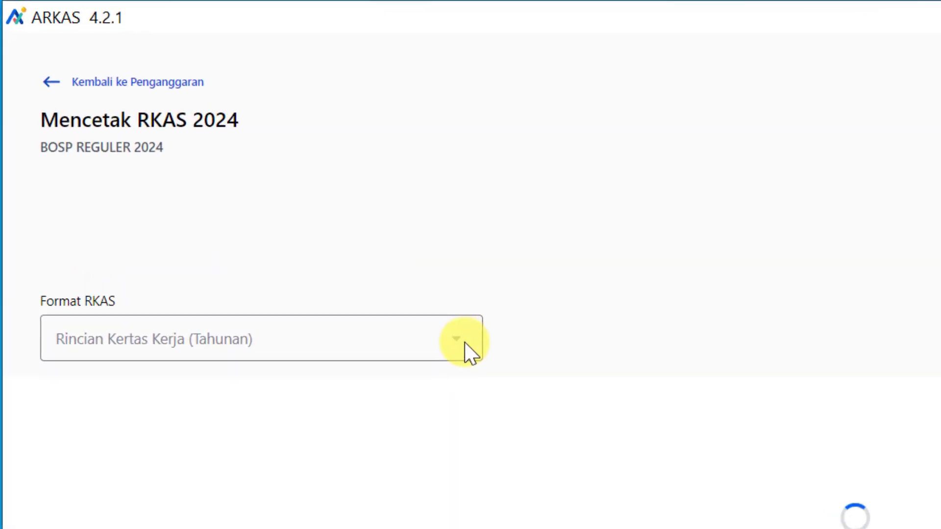
{"action": "left_click", "coordinate": [464, 343]}
{"action": "left_click_drag", "start_coordinate": [471, 415], "coordinate": [464, 388]}
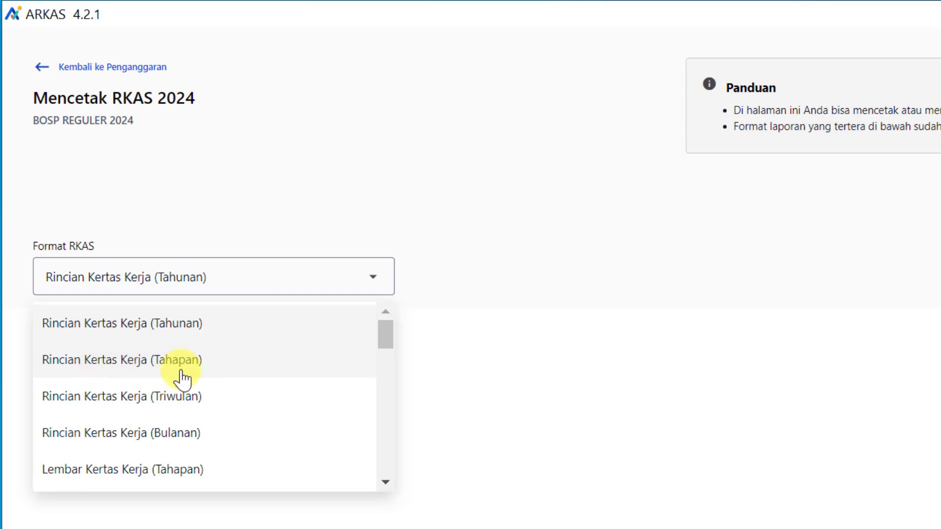
{"action": "left_click", "coordinate": [182, 380]}
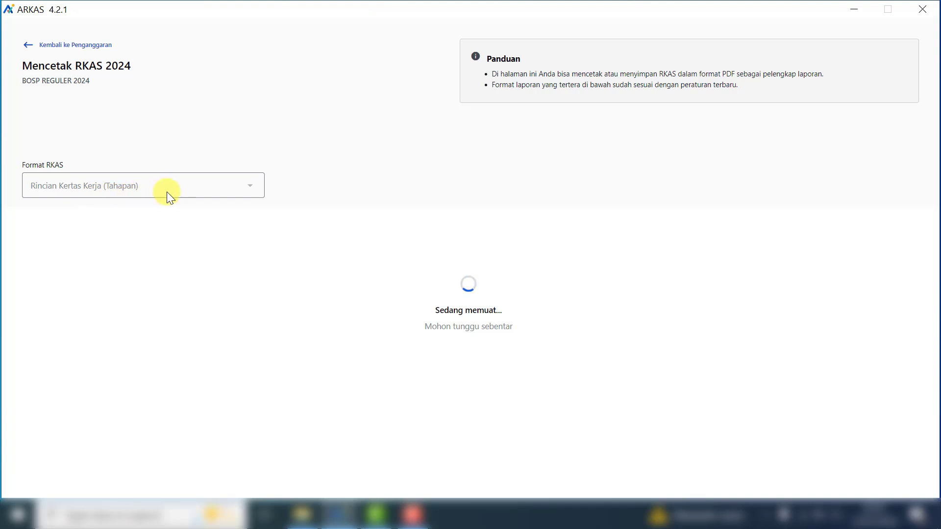
{"action": "scroll", "coordinate": [910, 310], "scroll_direction": "down", "scroll_amount": 3}
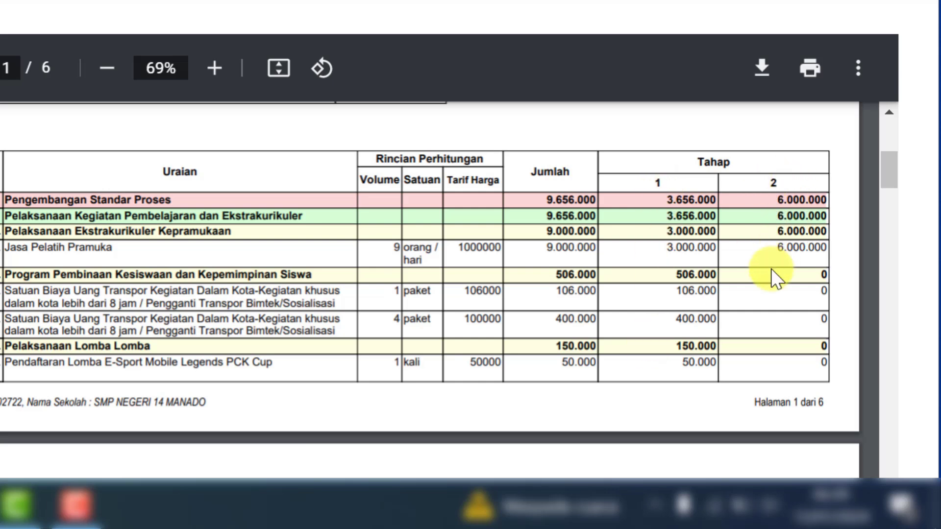
{"action": "scroll", "coordinate": [768, 281], "scroll_direction": "down", "scroll_amount": 10}
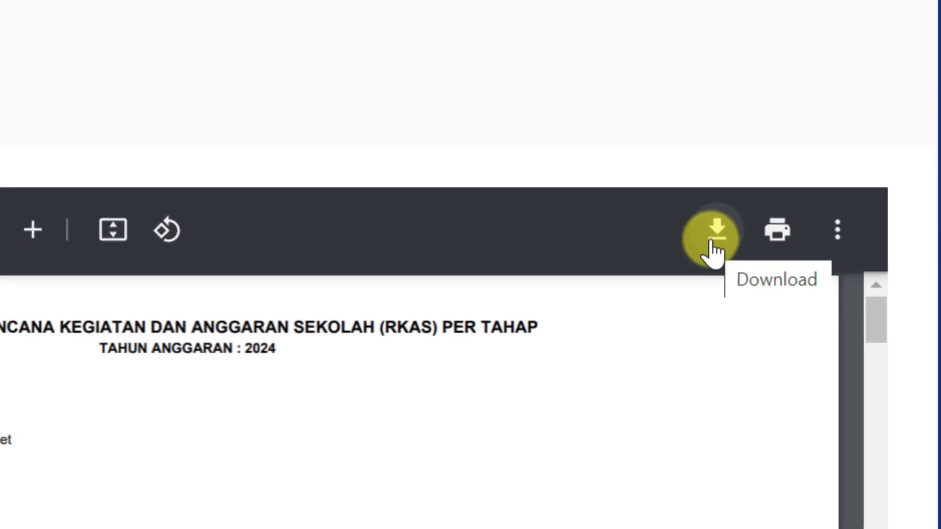
Download the Tahapan report to the Printout Laporan BOS folder on the DATA SEMPER drive as "rkas 2024 induk.pdf"
{"action": "left_click", "coordinate": [702, 241]}
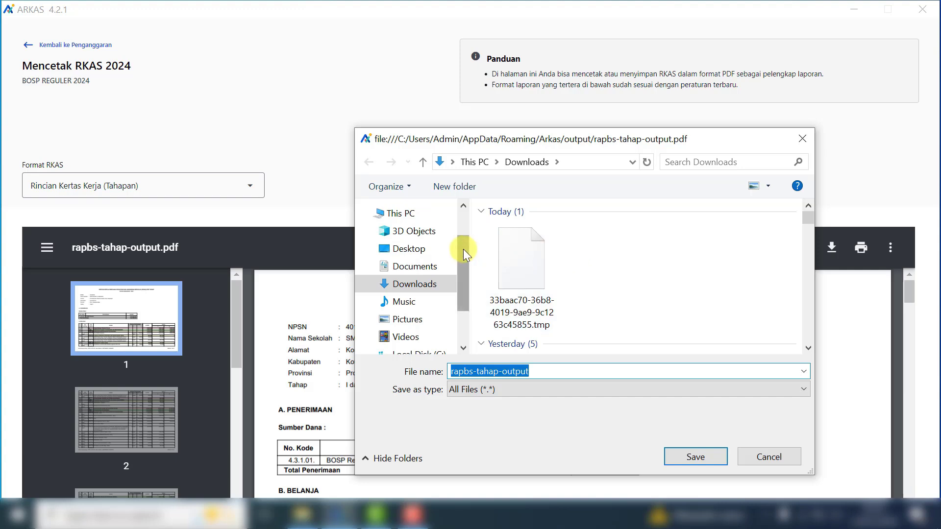
{"action": "left_click_drag", "start_coordinate": [463, 249], "coordinate": [468, 292]}
{"action": "left_click", "coordinate": [437, 320]}
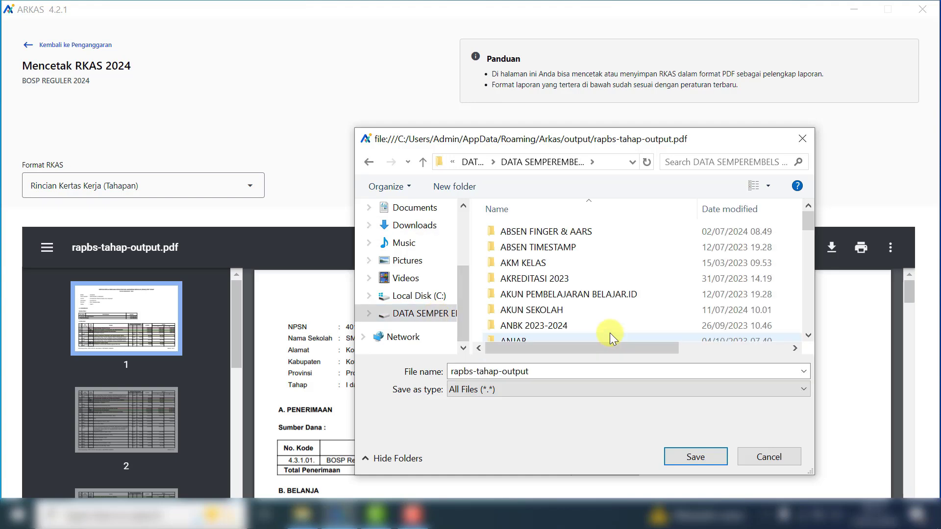
{"action": "scroll", "coordinate": [536, 319], "scroll_direction": "down", "scroll_amount": 2}
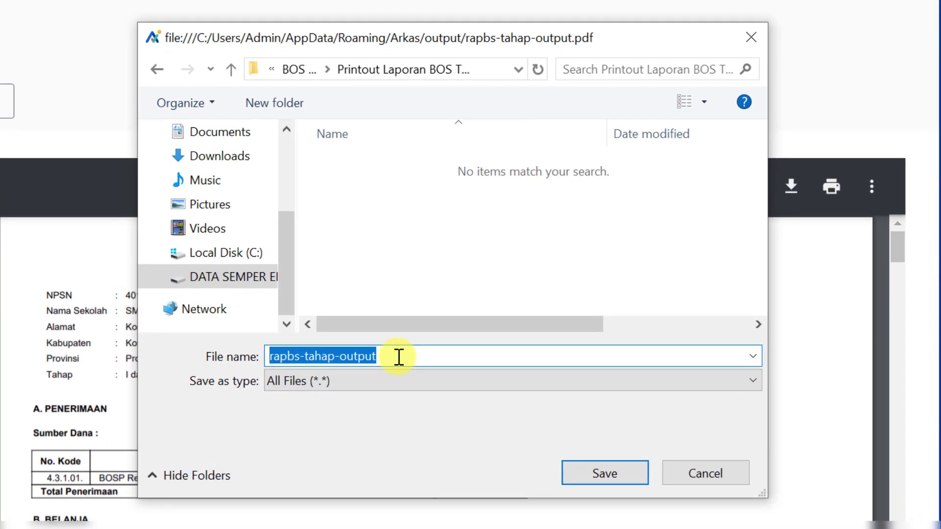
{"action": "type", "text": "rkas 2024 induk.pdf"}
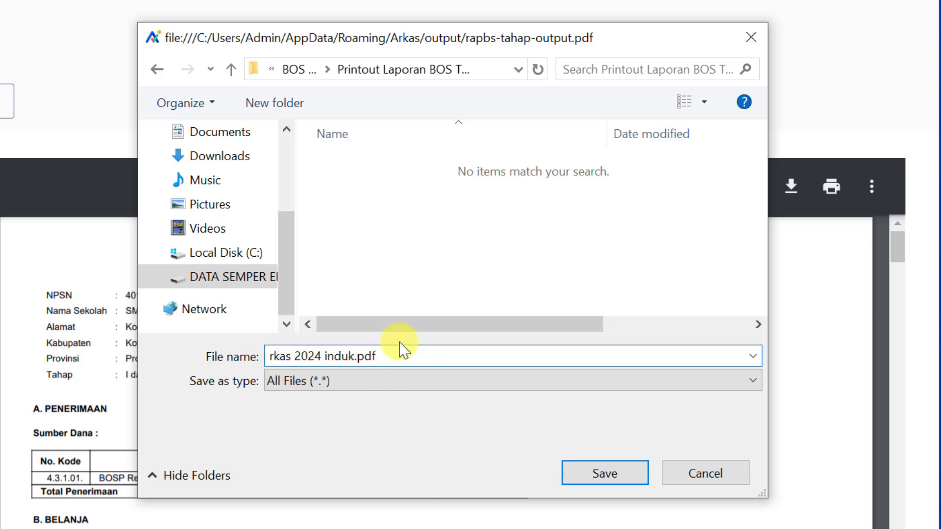
{"action": "left_click", "coordinate": [609, 478]}
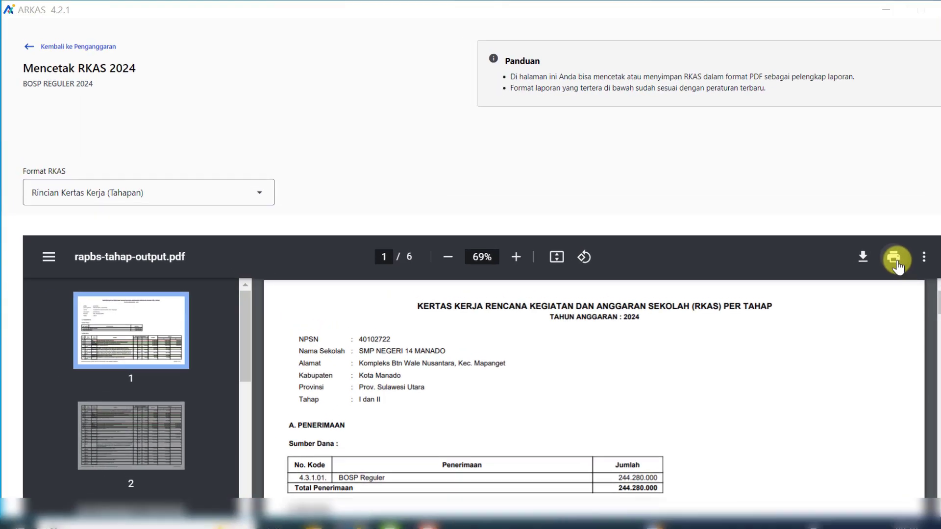
Open the print function for the Tahapan report and return to the Penganggaran list
{"action": "left_click", "coordinate": [896, 264]}
{"action": "left_click", "coordinate": [264, 313]}
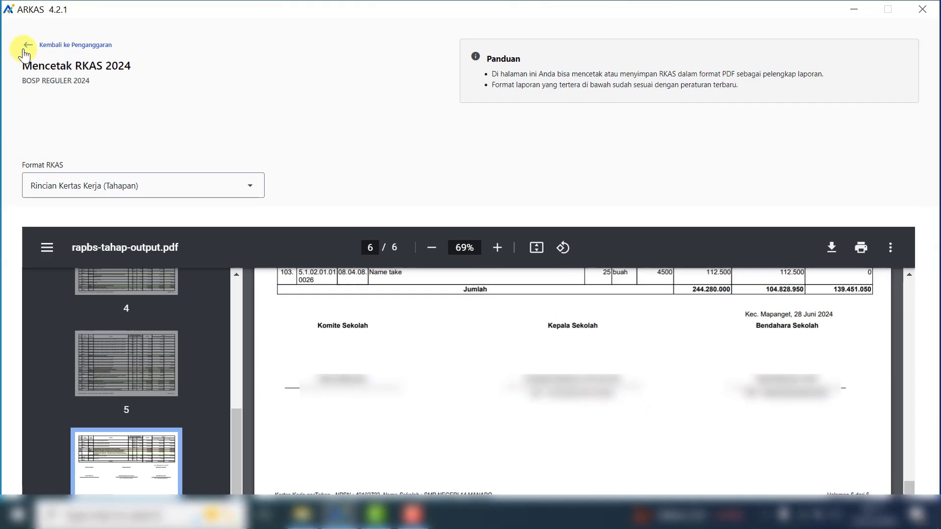
{"action": "left_click", "coordinate": [28, 46]}
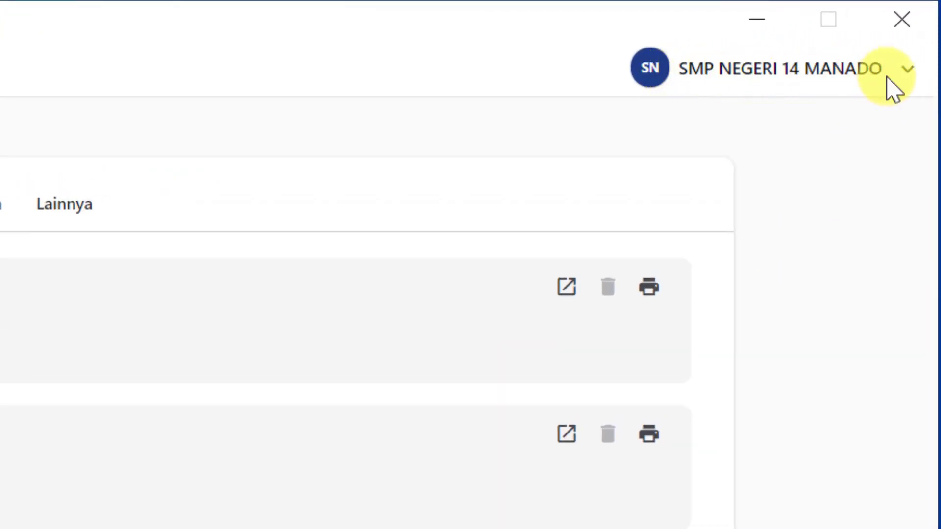
Try ending Periode 1 in Maret and Periode 2 in Juni in the 2024 Data Penanggung Jawab, and discard the changes
{"action": "left_click", "coordinate": [907, 71]}
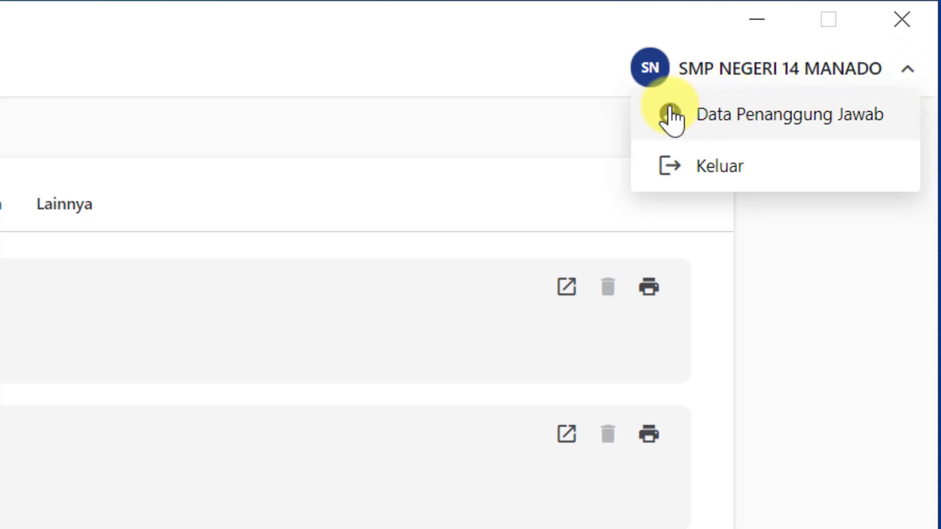
{"action": "left_click", "coordinate": [815, 126]}
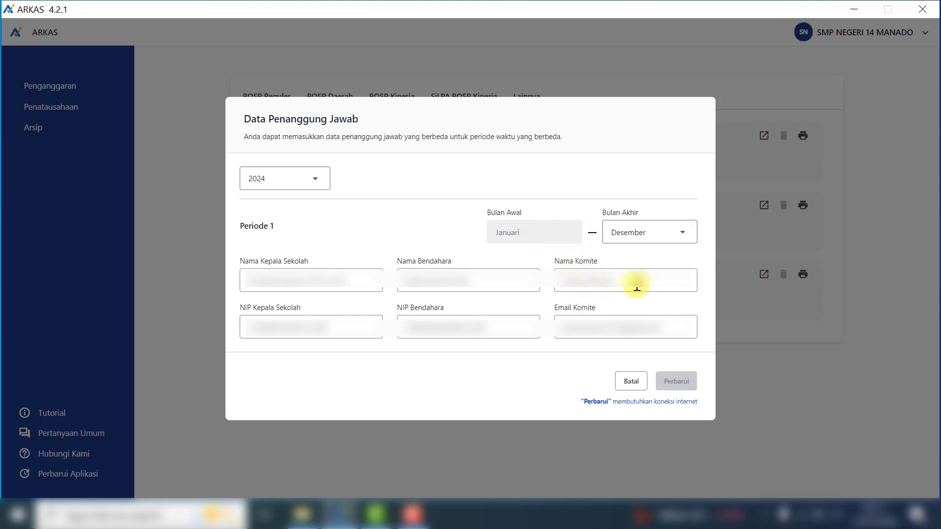
{"action": "left_click", "coordinate": [681, 235]}
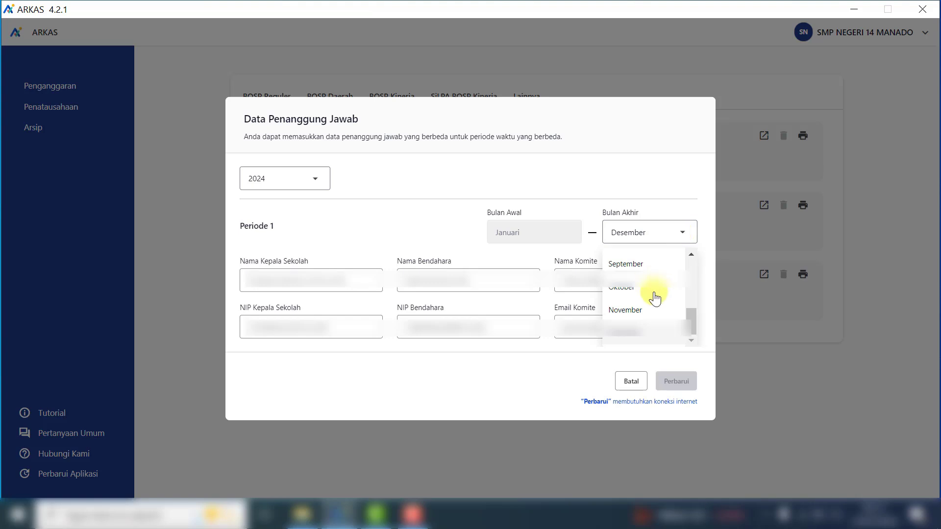
{"action": "scroll", "coordinate": [654, 298], "scroll_direction": "up", "scroll_amount": 3}
{"action": "left_click", "coordinate": [634, 305]}
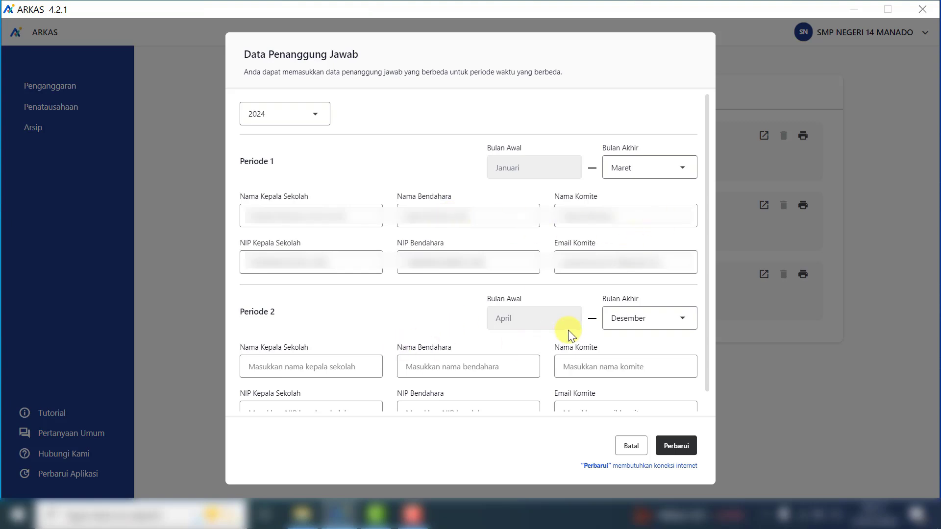
{"action": "left_click", "coordinate": [678, 318]}
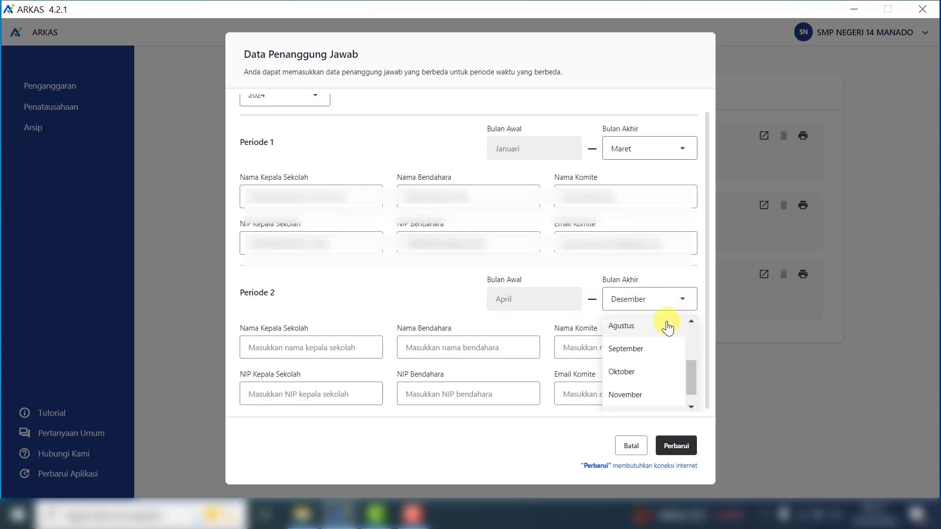
{"action": "scroll", "coordinate": [642, 367], "scroll_direction": "up", "scroll_amount": 3}
{"action": "left_click", "coordinate": [618, 352]}
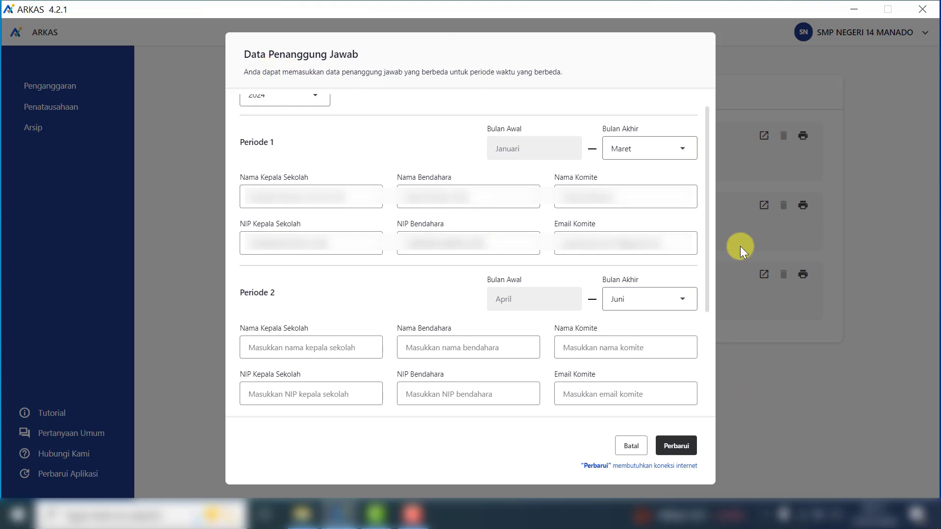
{"action": "left_click", "coordinate": [632, 448]}
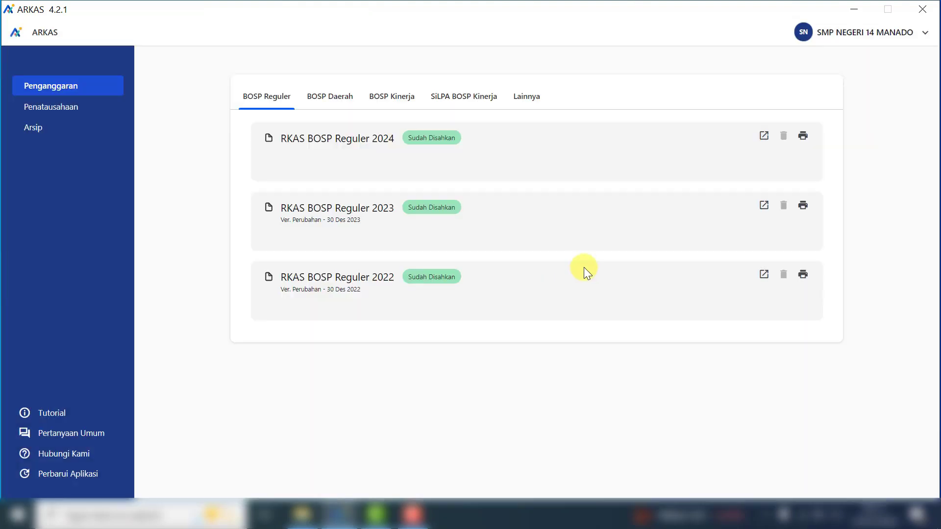
Open the print view of RKAS BOSP Reguler 2024 in the Rincian Kertas Kerja (Bulanan) format
{"action": "left_click", "coordinate": [804, 138]}
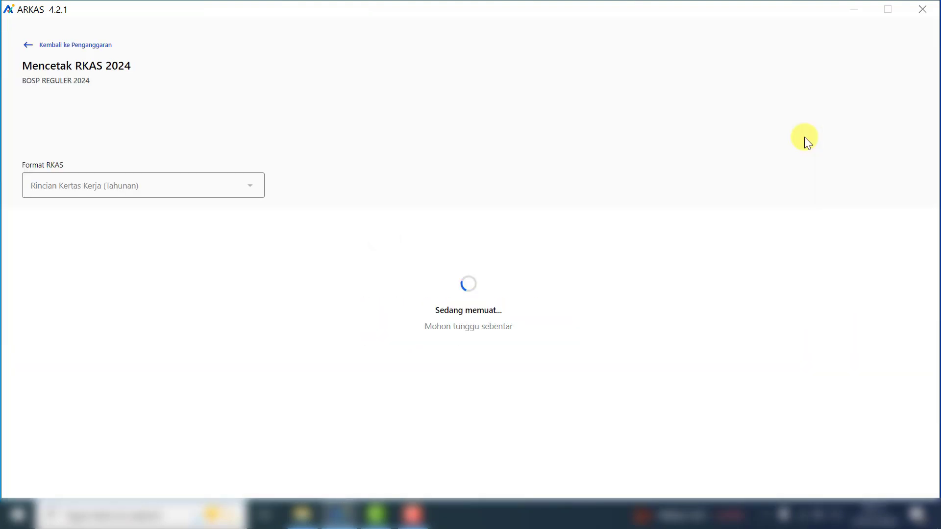
{"action": "left_click", "coordinate": [258, 195]}
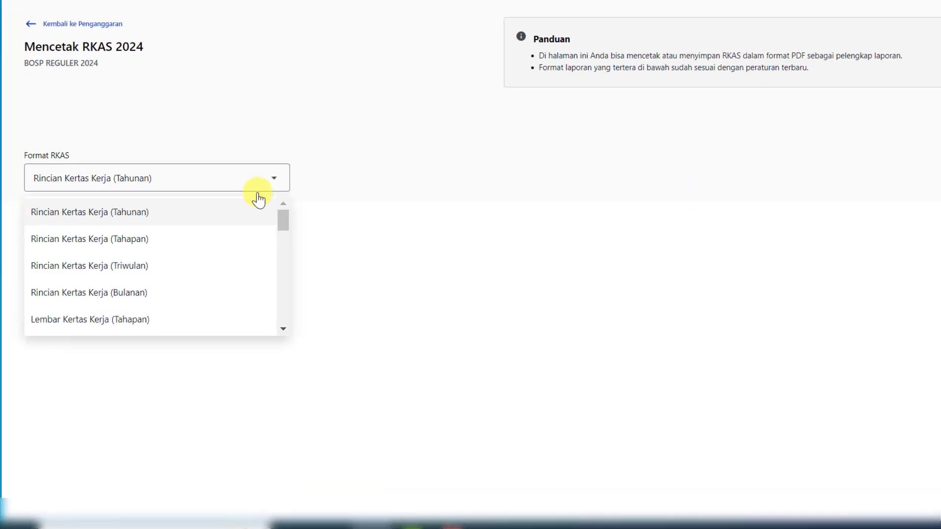
{"action": "left_click", "coordinate": [64, 324]}
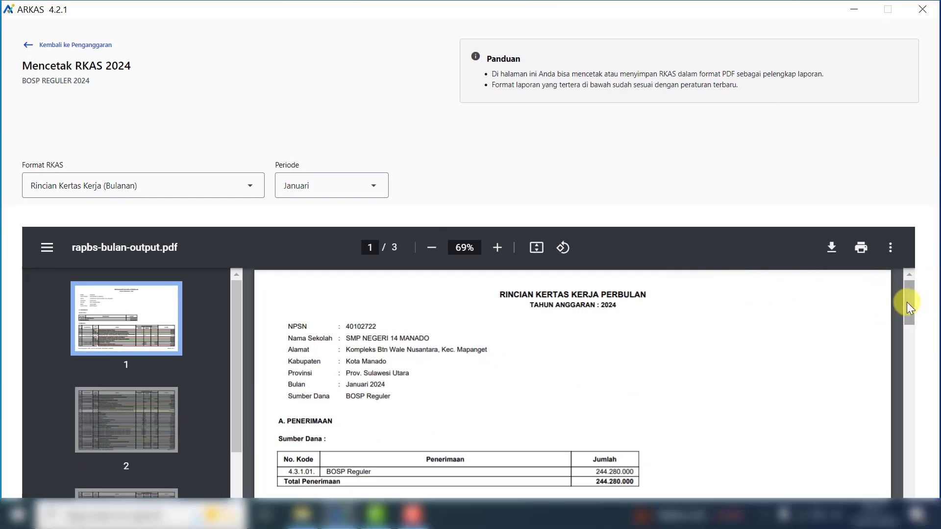
Look through the Januari monthly RKAS report and the months available as its period
{"action": "left_click_drag", "start_coordinate": [907, 302], "coordinate": [908, 335]}
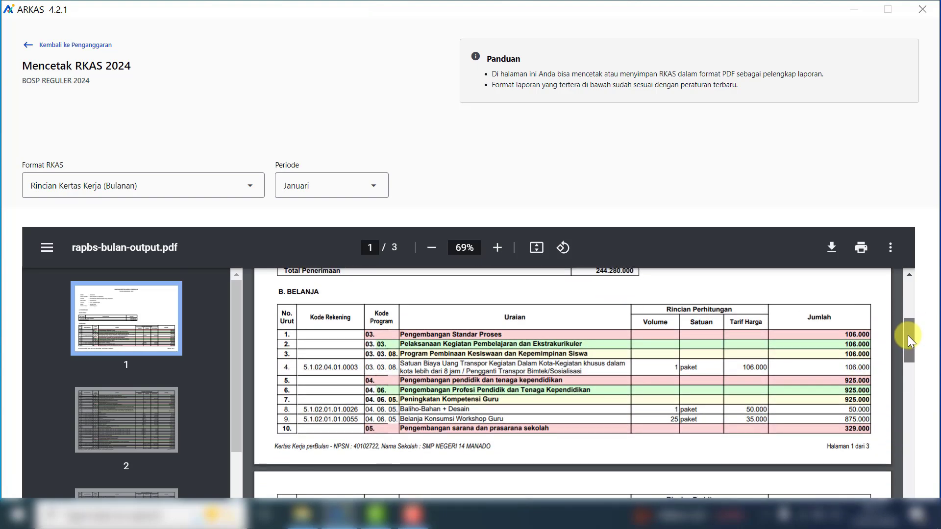
{"action": "scroll", "coordinate": [847, 380], "scroll_direction": "down", "scroll_amount": 10}
{"action": "scroll", "coordinate": [847, 380], "scroll_direction": "down", "scroll_amount": 3}
{"action": "scroll", "coordinate": [847, 380], "scroll_direction": "up", "scroll_amount": 20}
{"action": "left_click", "coordinate": [368, 187]}
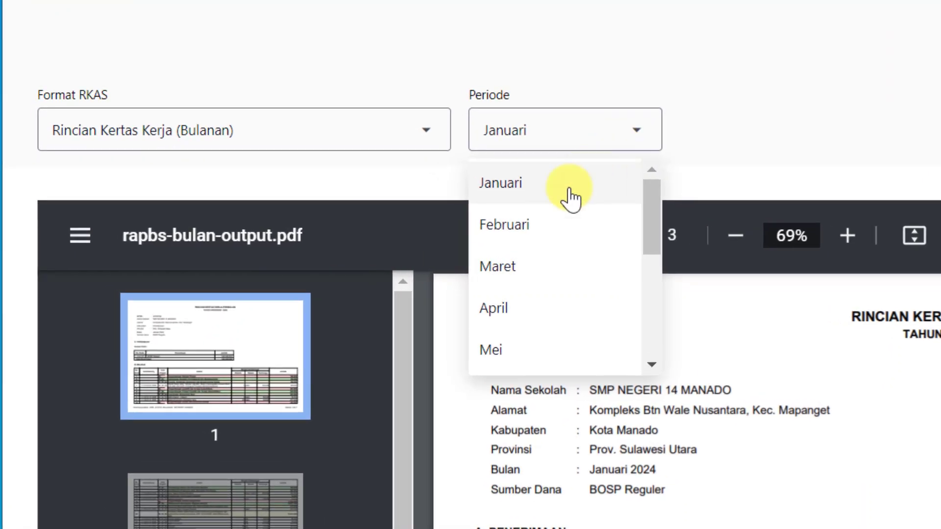
{"action": "scroll", "coordinate": [526, 326], "scroll_direction": "down", "scroll_amount": 1}
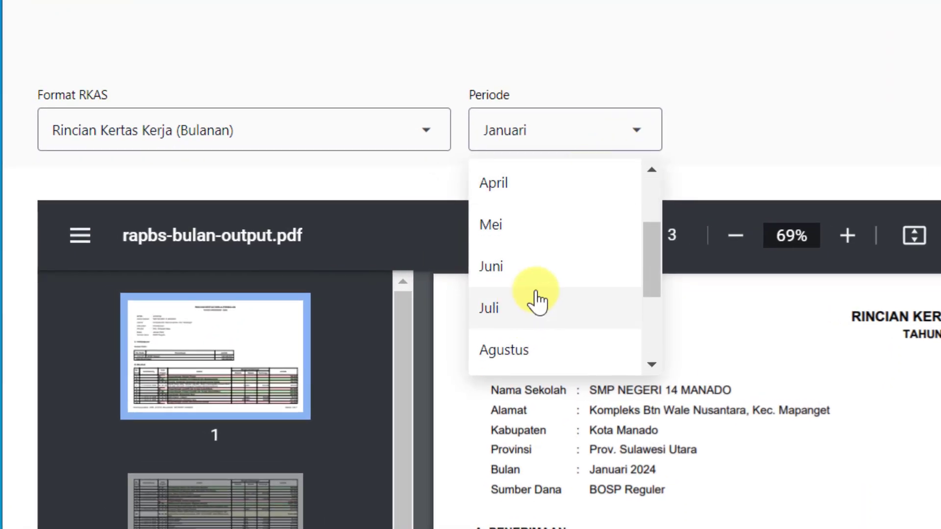
{"action": "left_click", "coordinate": [818, 46]}
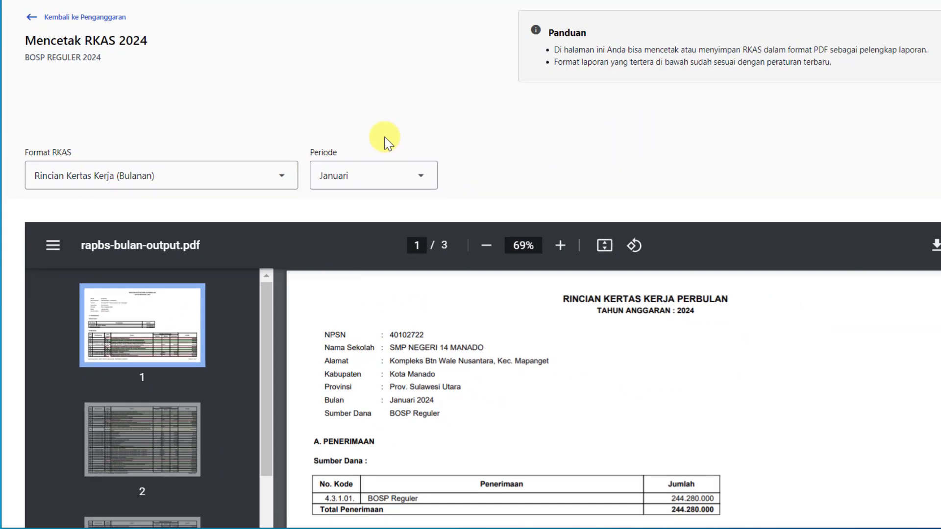
Leave the RKAS print view and open the print view of BKU BOSP Reguler 2024 in Penatausahaan
{"action": "left_click", "coordinate": [34, 16]}
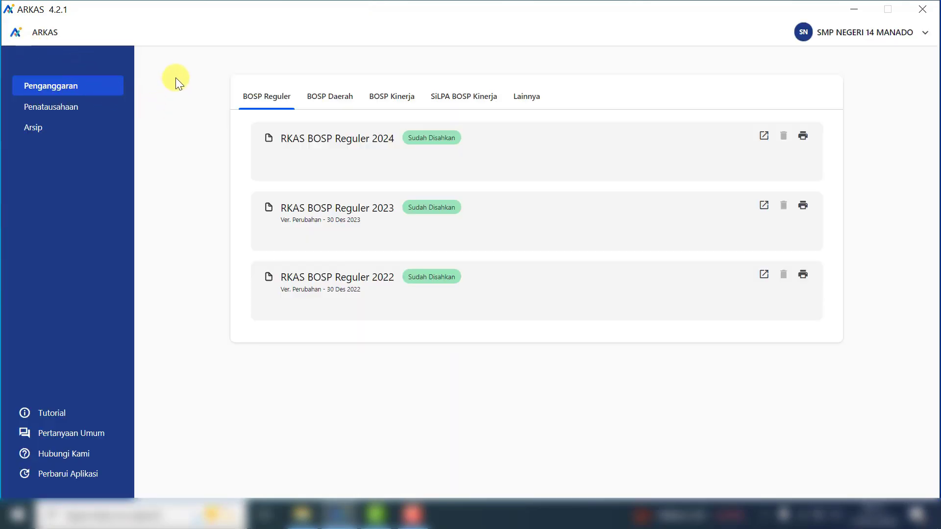
{"action": "left_click", "coordinate": [53, 109]}
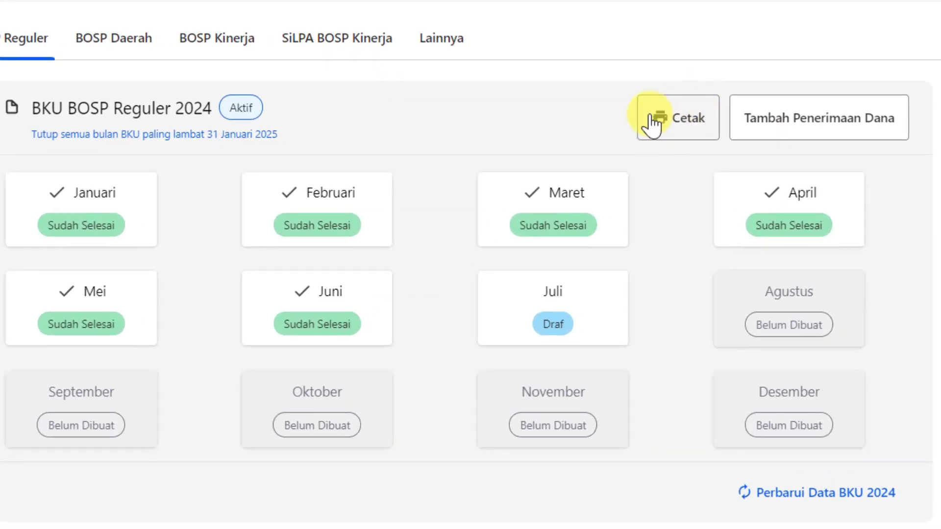
{"action": "left_click", "coordinate": [709, 125]}
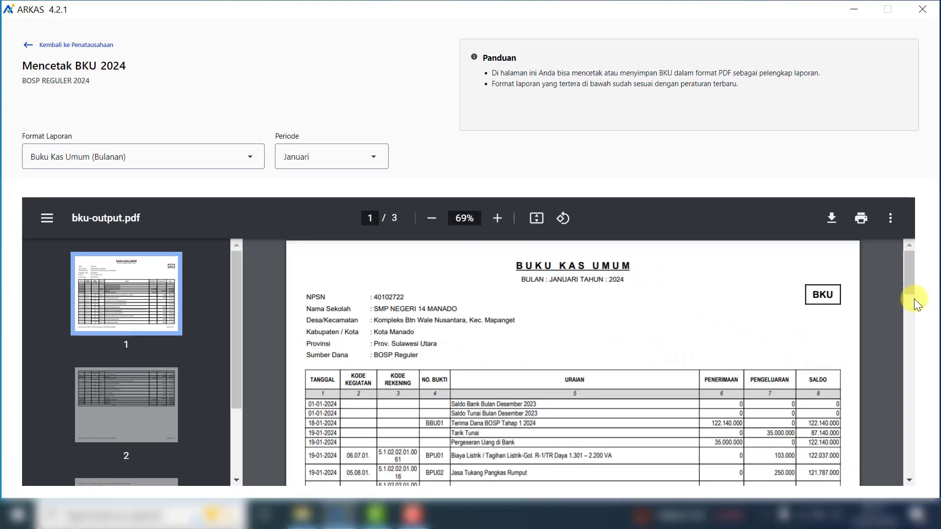
Save the Januari Buku Kas Umum as a PDF named 01 bku januari.pdf in the Printout Laporan BOS folder
{"action": "left_click", "coordinate": [829, 218]}
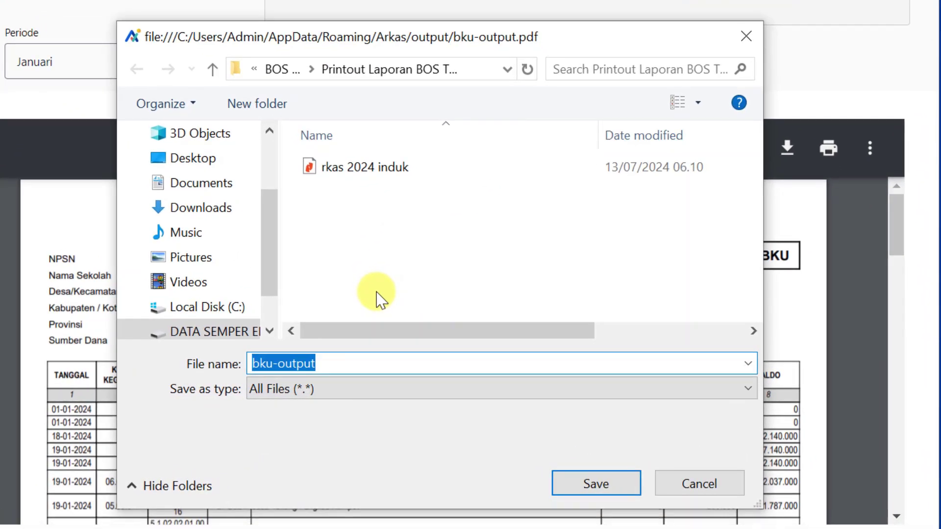
{"action": "type", "text": "bku"}
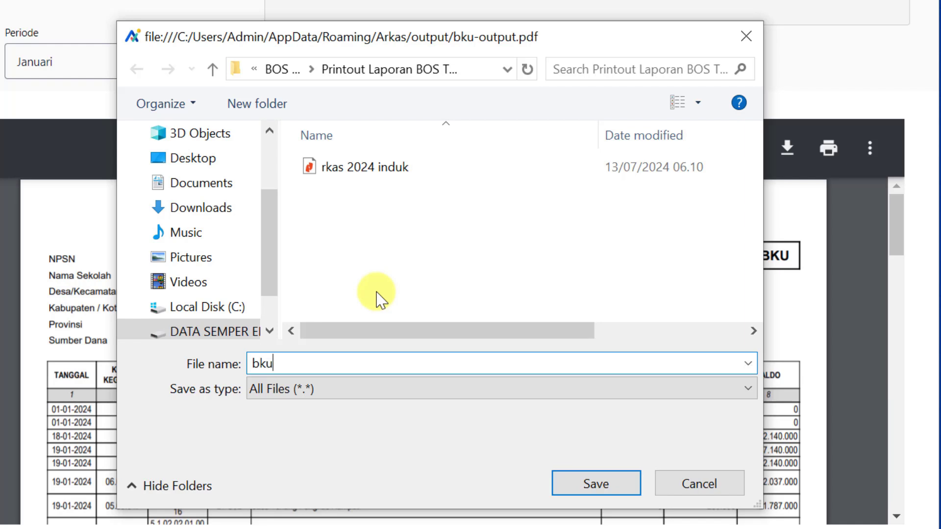
{"action": "type", "text": " januari"}
{"action": "left_click", "coordinate": [253, 363]}
{"action": "type", "text": "01"}
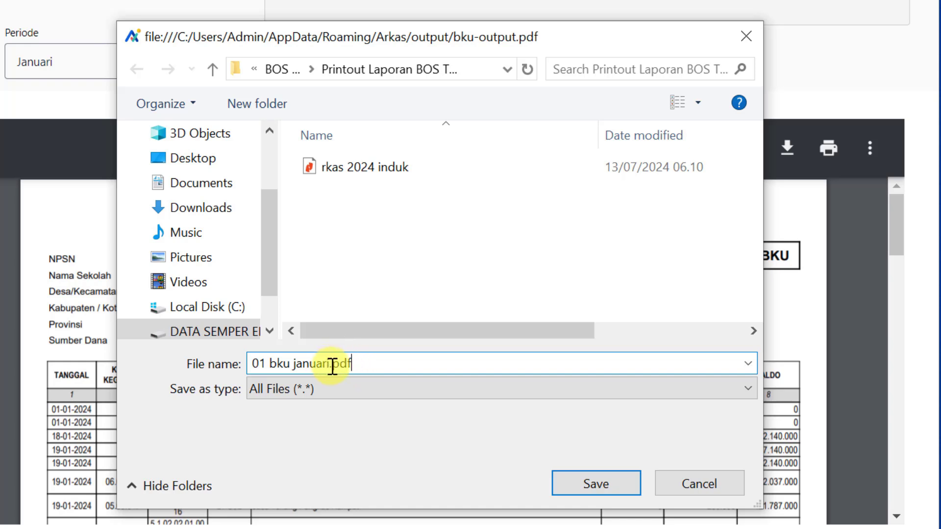
{"action": "left_click", "coordinate": [621, 492]}
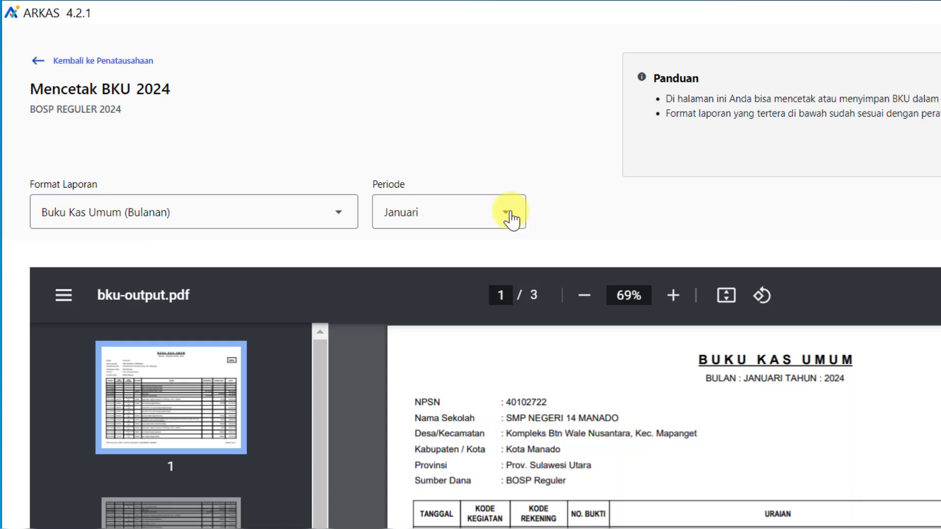
View the Buku Kas Umum (Bulanan) for Februari and look through the other months available as its period
{"action": "left_click", "coordinate": [374, 156]}
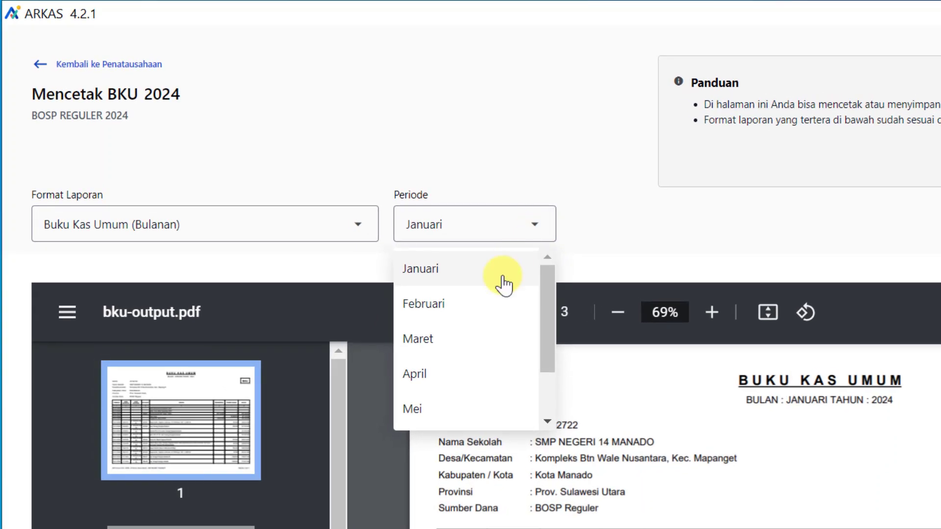
{"action": "left_click", "coordinate": [485, 313]}
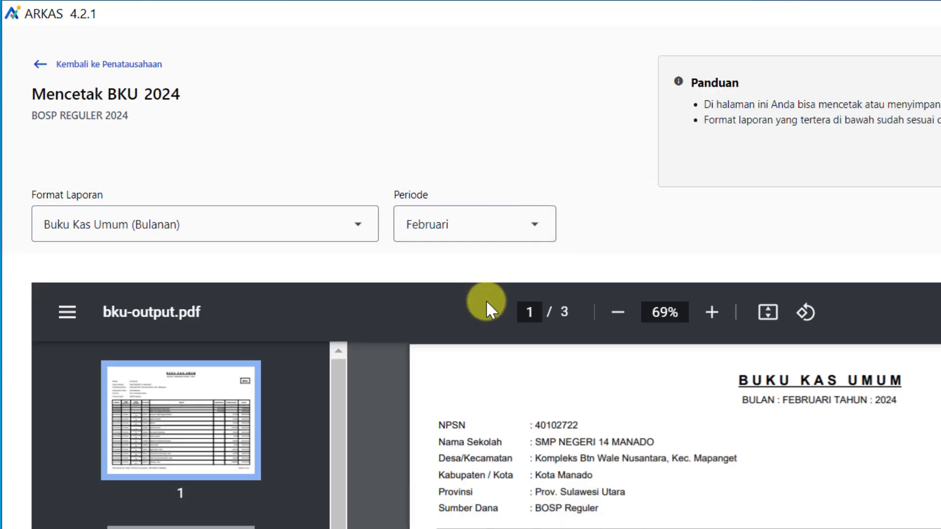
{"action": "left_click", "coordinate": [536, 234]}
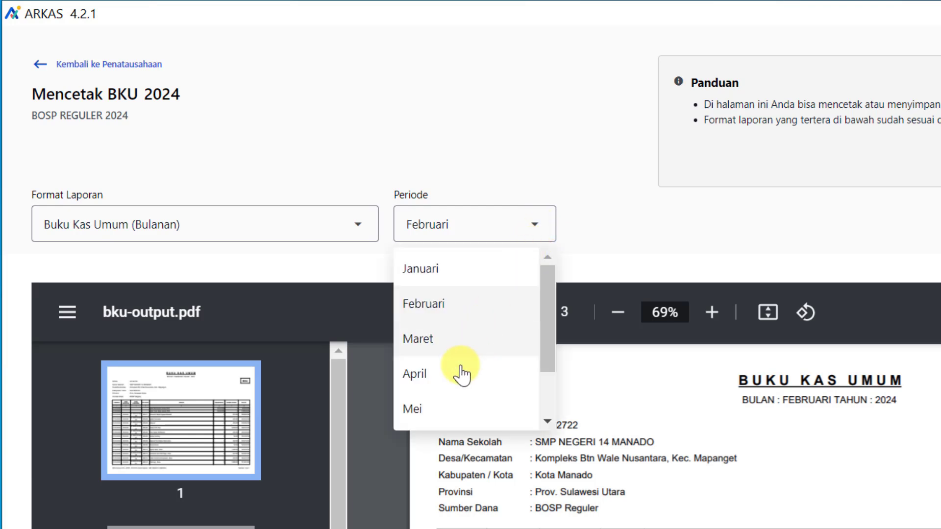
{"action": "left_click_drag", "start_coordinate": [549, 332], "coordinate": [549, 377]}
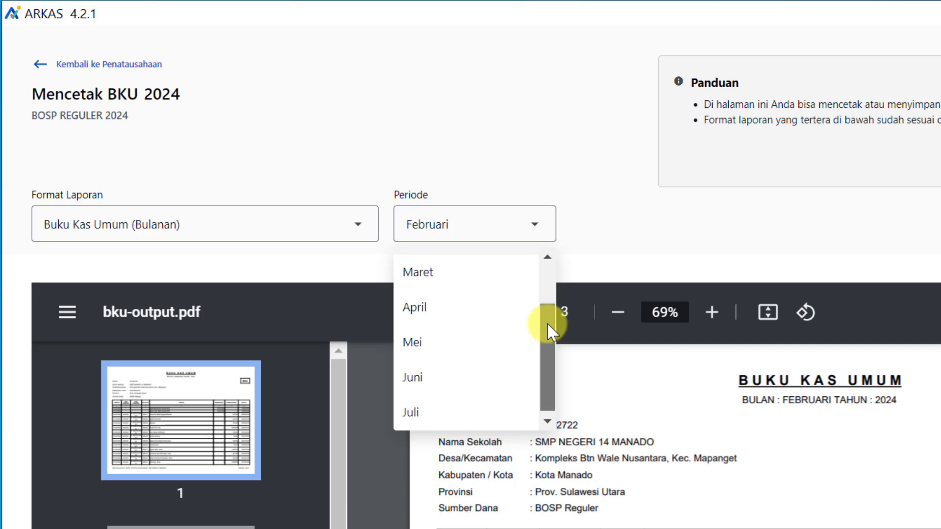
{"action": "left_click_drag", "start_coordinate": [550, 329], "coordinate": [554, 275]}
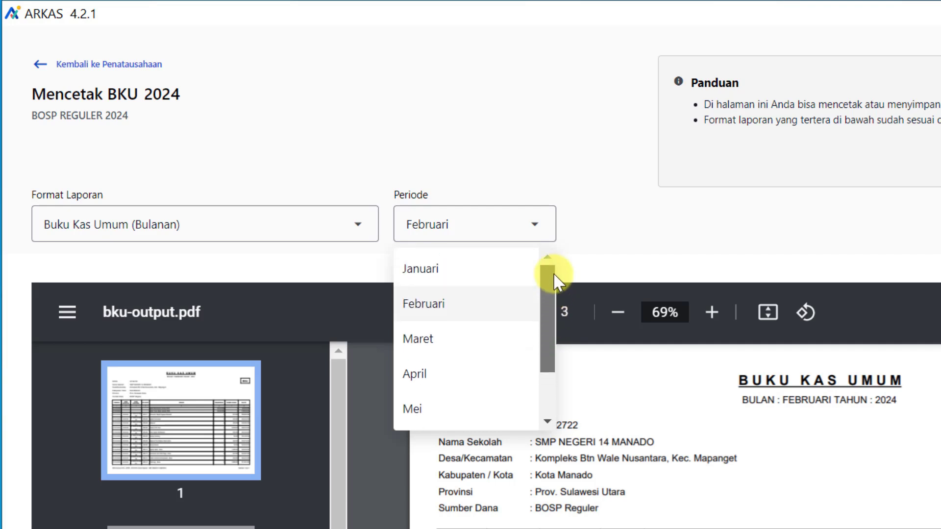
{"action": "left_click", "coordinate": [617, 253]}
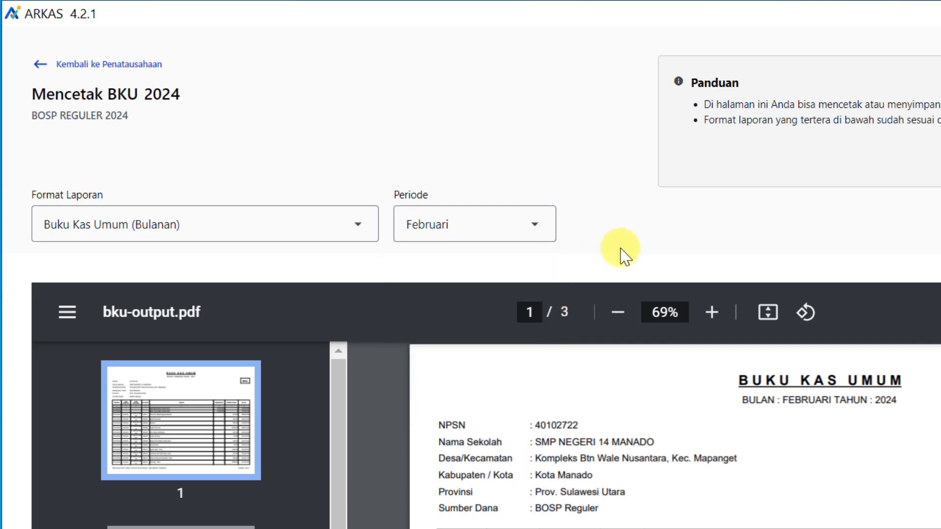
Switch the report format to Buku Kas Pembantu Bank (Bulanan) and set its period to Januari
{"action": "left_click", "coordinate": [362, 239]}
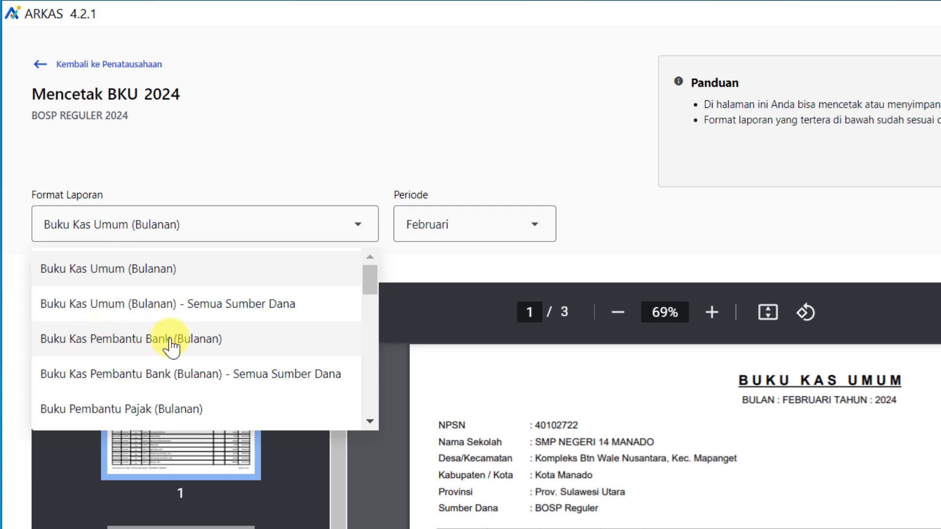
{"action": "left_click", "coordinate": [203, 346]}
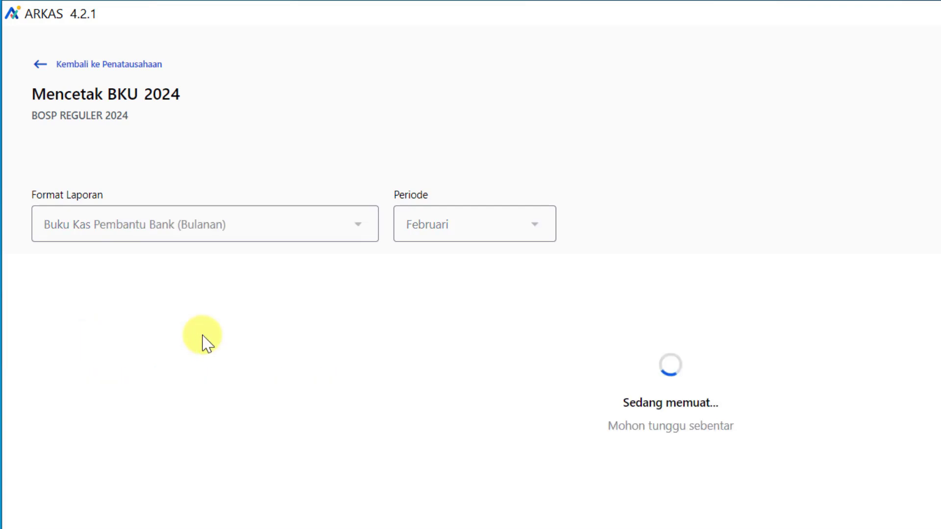
{"action": "left_click", "coordinate": [499, 236]}
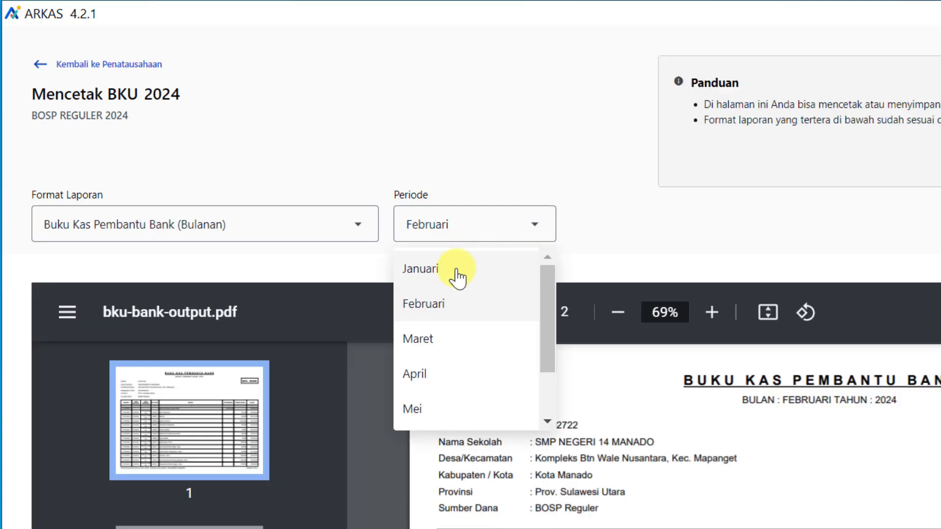
{"action": "left_click", "coordinate": [457, 274]}
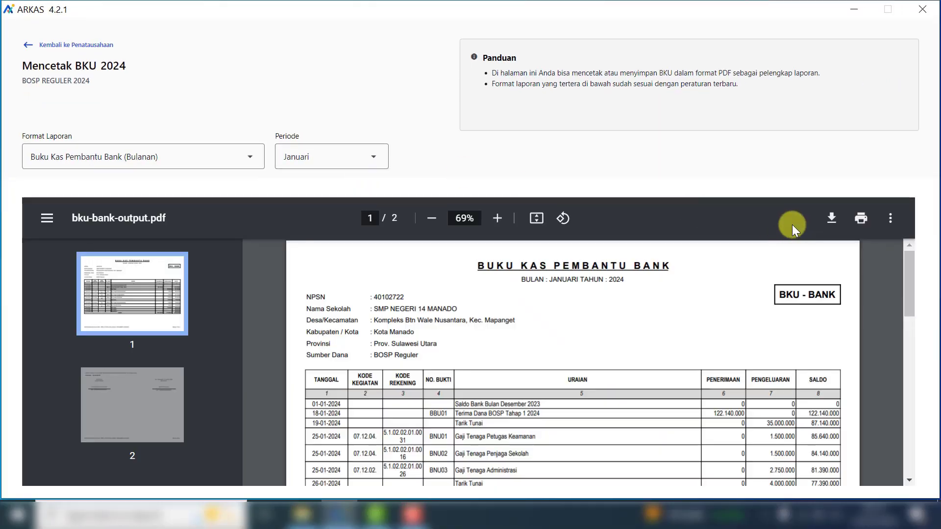
Save the Januari Buku Kas Pembantu Bank as a PDF named 01 bku bank januari.pdf
{"action": "left_click", "coordinate": [831, 218]}
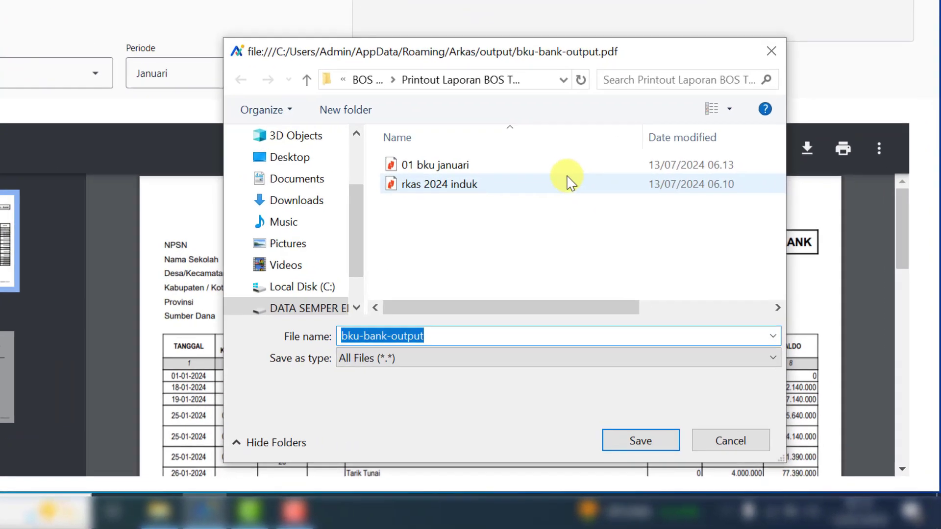
{"action": "left_click", "coordinate": [442, 339]}
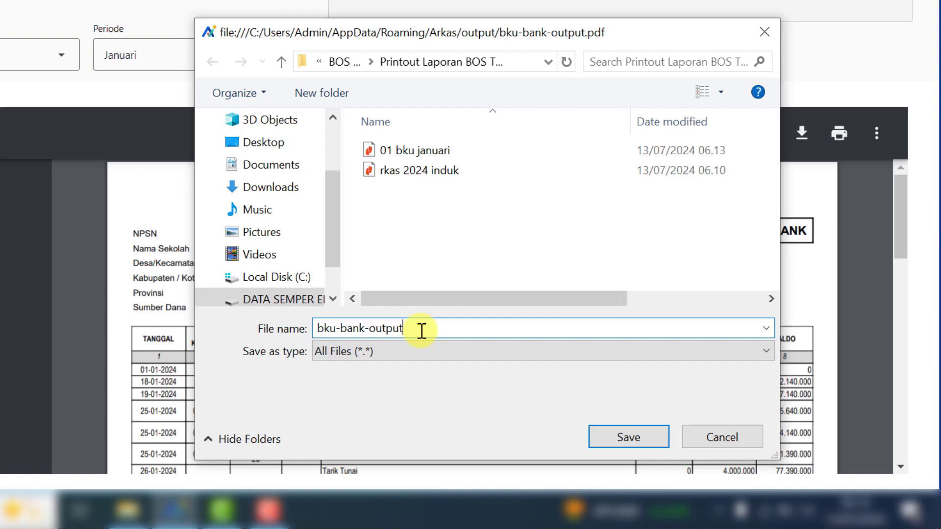
{"action": "left_click_drag", "start_coordinate": [421, 331], "coordinate": [279, 357]}
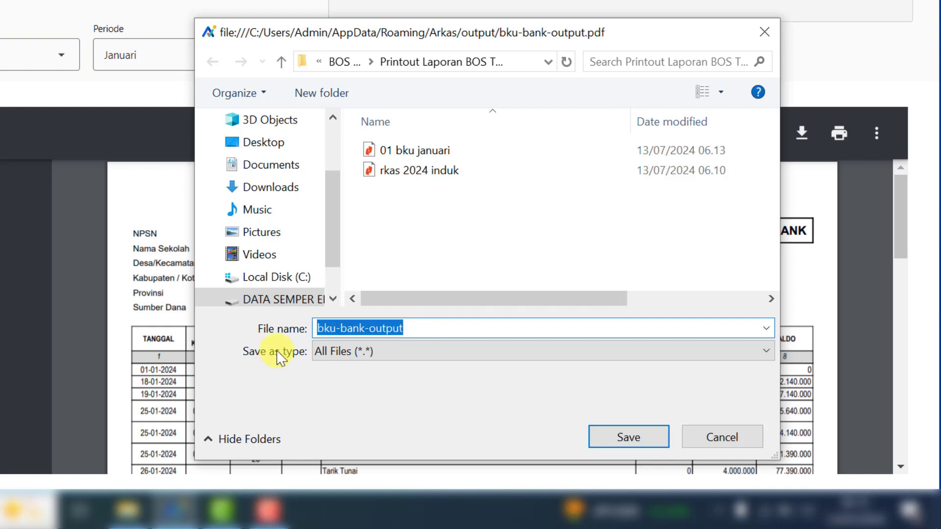
{"action": "type", "text": "01 bk"}
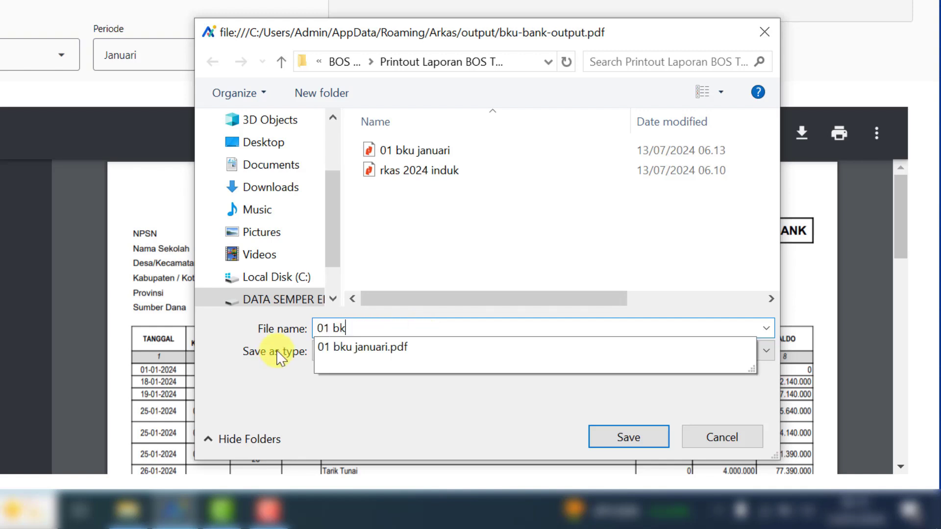
{"action": "type", "text": "u bank januari.pdf"}
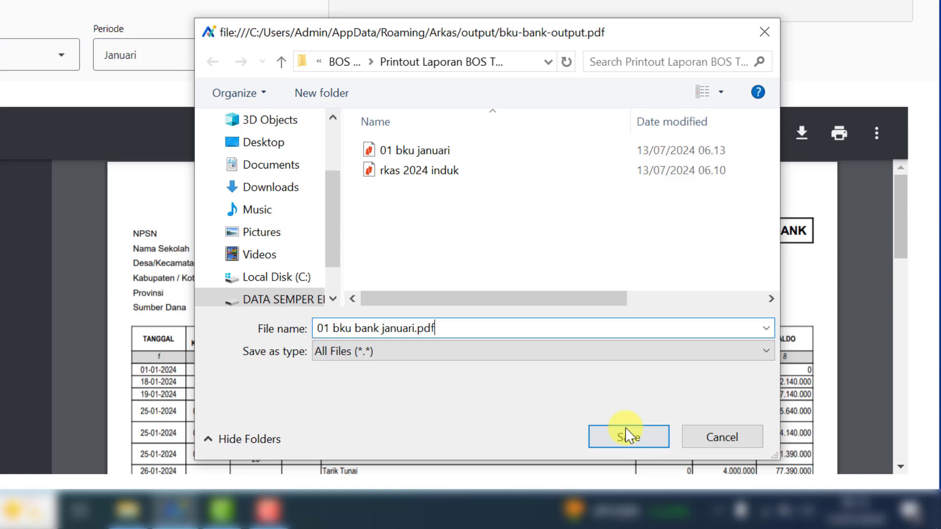
{"action": "left_click", "coordinate": [631, 436]}
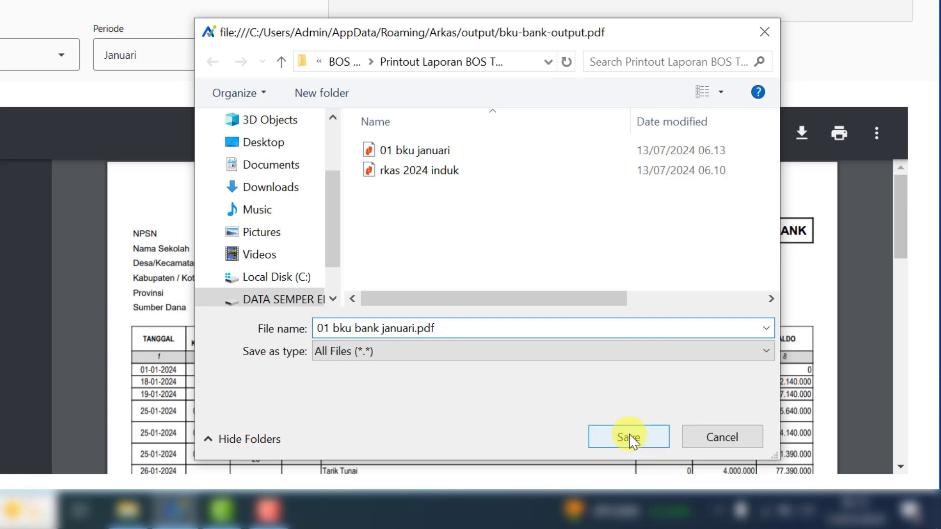
{"action": "left_click", "coordinate": [631, 437]}
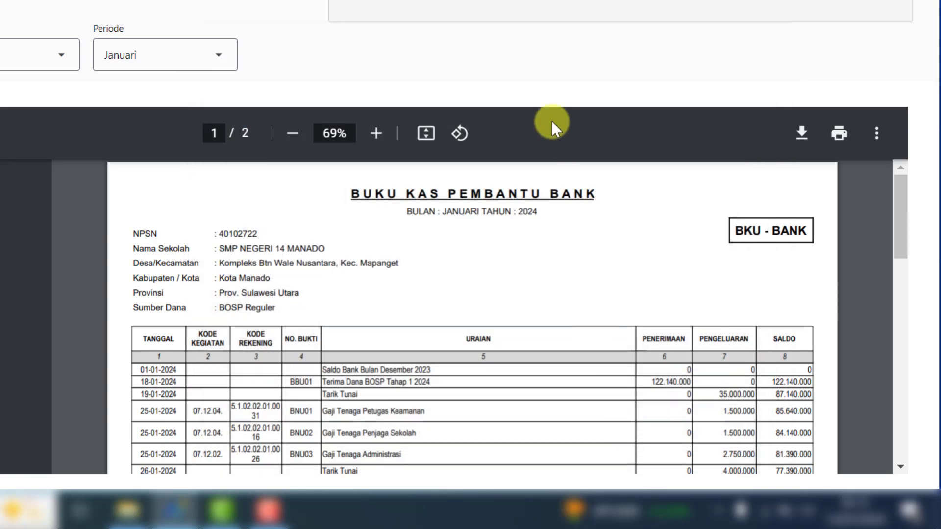
{"action": "left_click", "coordinate": [220, 55]}
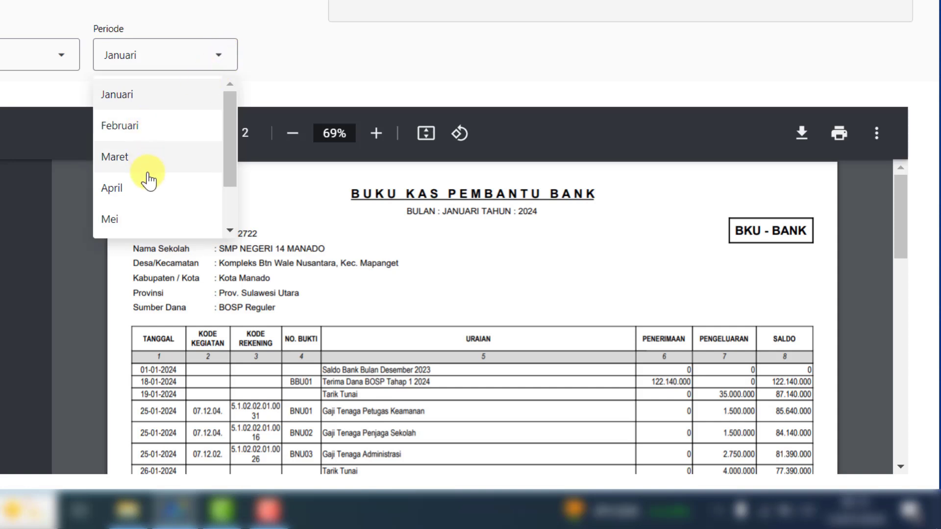
{"action": "scroll", "coordinate": [152, 196], "scroll_direction": "down", "scroll_amount": 2}
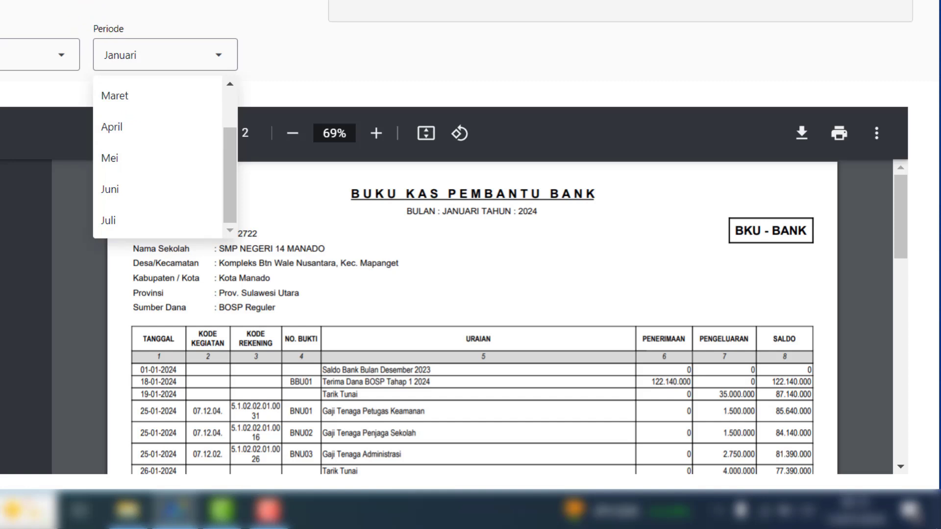
{"action": "left_click", "coordinate": [2, 55]}
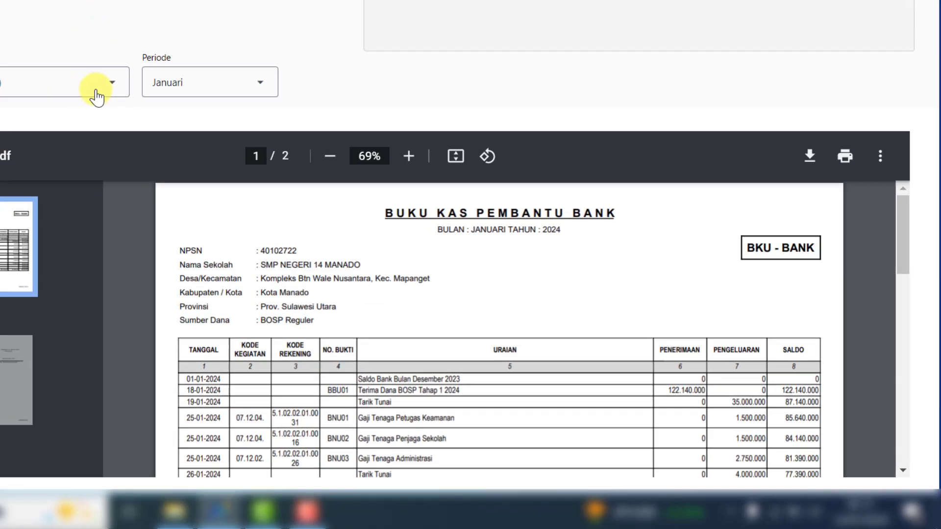
Switch the report format to Buku Pembantu Pajak (Bulanan) and save the Januari report as 01 bku pajak.pdf
{"action": "left_click", "coordinate": [69, 55]}
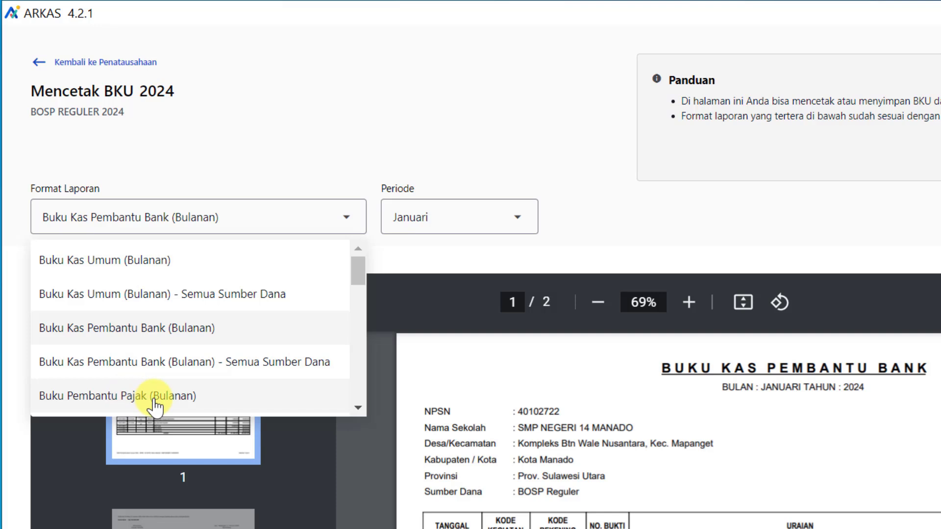
{"action": "left_click", "coordinate": [190, 398]}
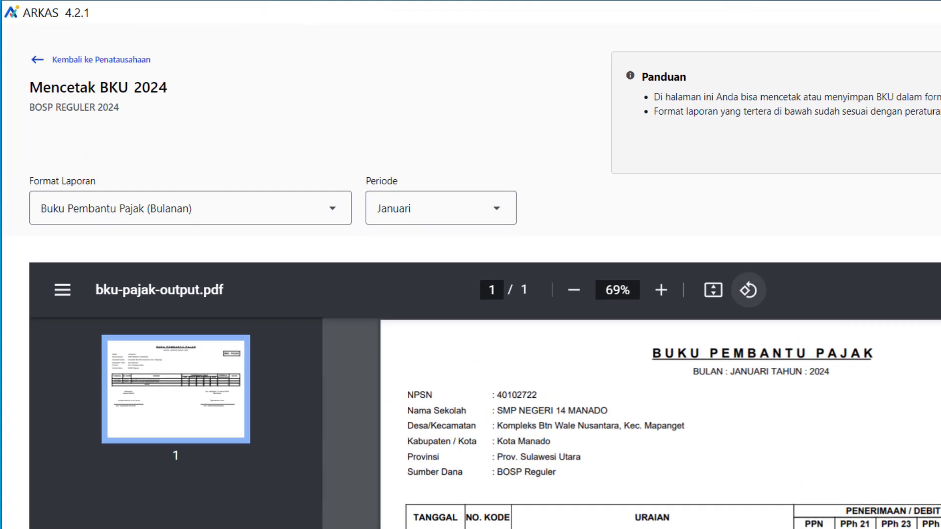
{"action": "left_click", "coordinate": [905, 163]}
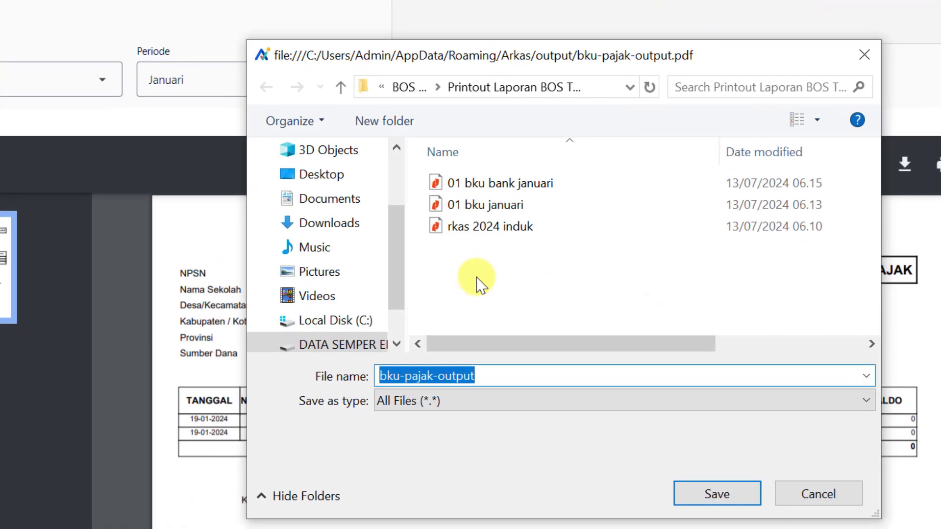
{"action": "type", "text": "0"}
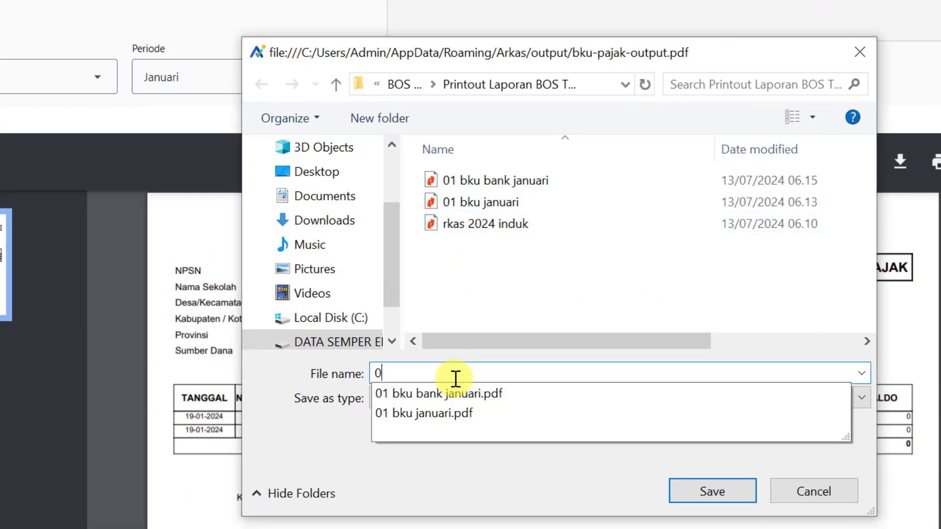
{"action": "type", "text": "1 bku p"}
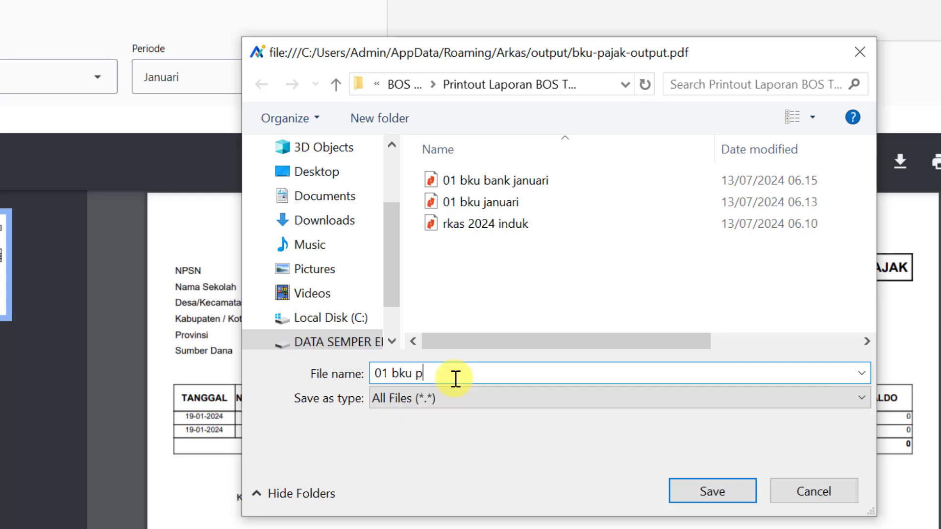
{"action": "type", "text": "ajak.pdf"}
{"action": "key", "text": "Return"}
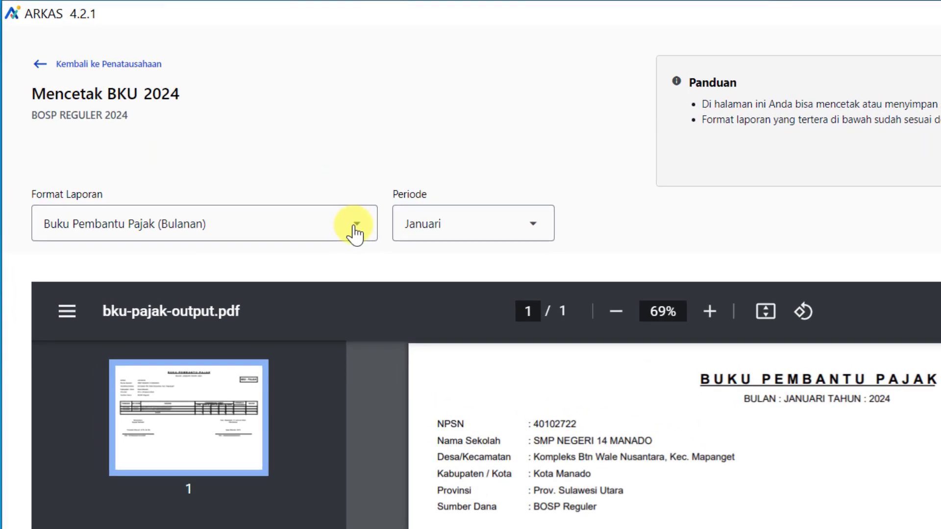
Switch the report format to Buku Kas Pembantu Tunai (Bulanan) and save the Januari report as 01 bku tunai januari.pdf
{"action": "left_click", "coordinate": [248, 157]}
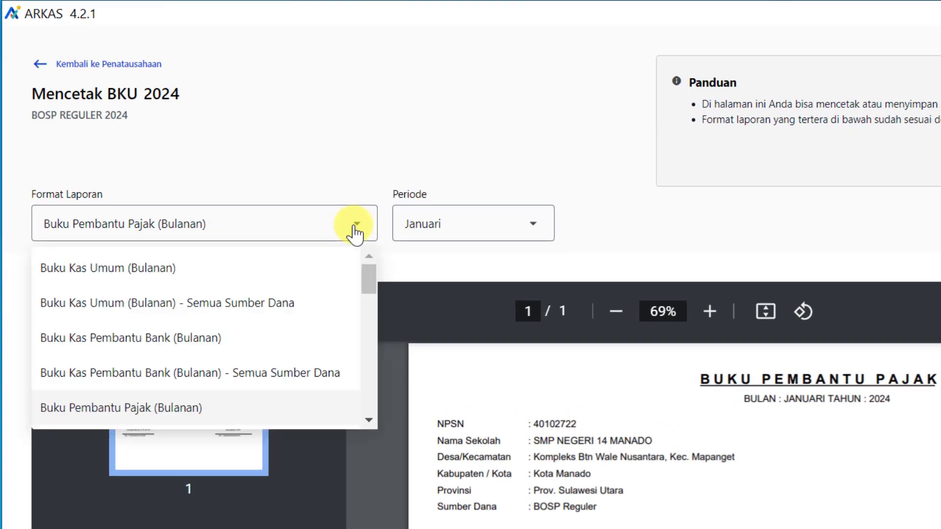
{"action": "scroll", "coordinate": [89, 384], "scroll_direction": "down", "scroll_amount": 2}
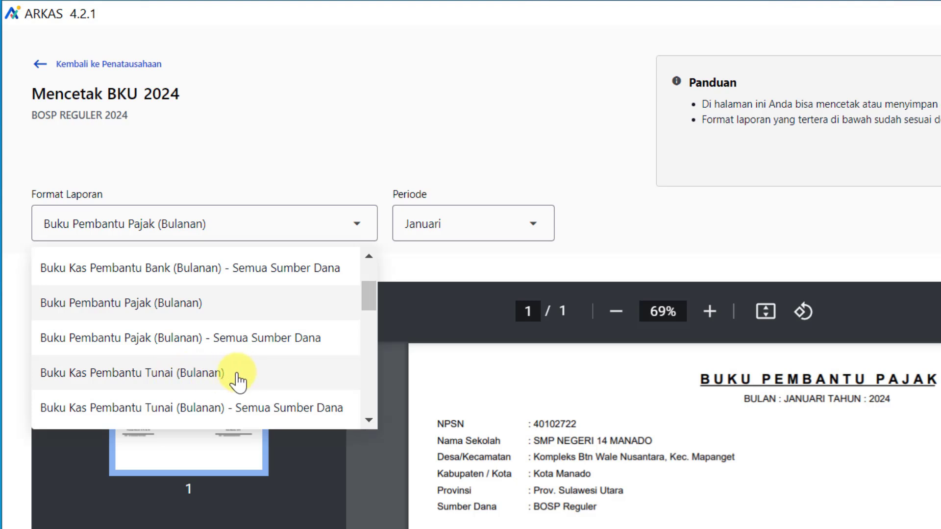
{"action": "left_click", "coordinate": [112, 384]}
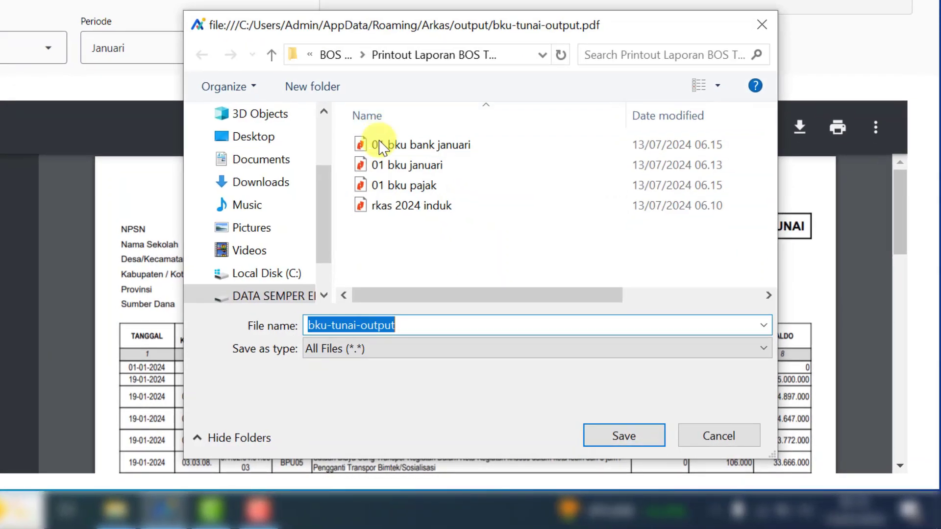
{"action": "type", "text": "01 bku"}
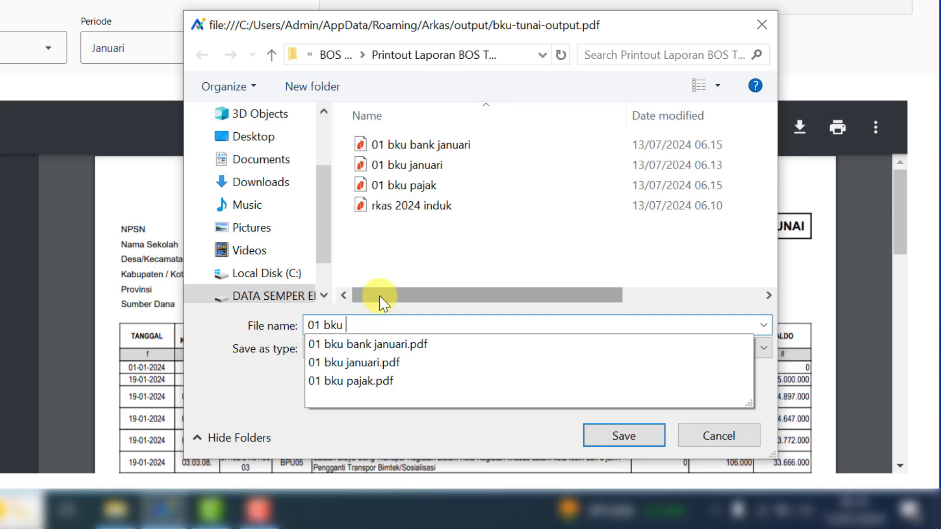
{"action": "type", "text": " tunai"}
{"action": "key", "text": "Return"}
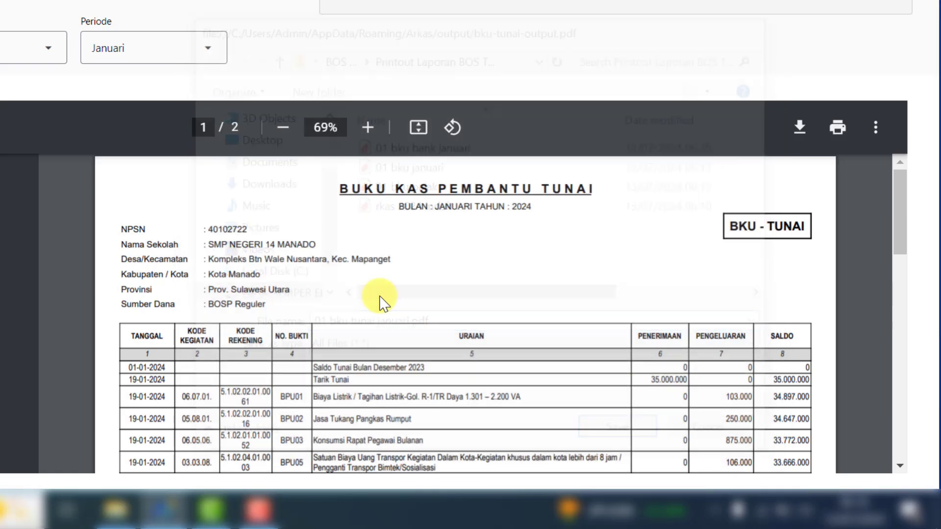
Switch the report format to Rekapitulasi Realisasi (Bulanan) for the Januari period
{"action": "left_click", "coordinate": [48, 48]}
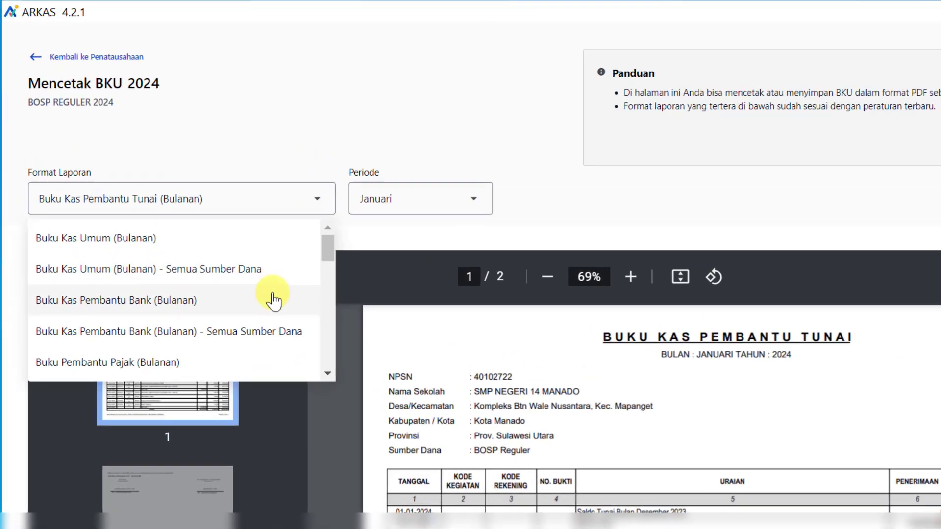
{"action": "scroll", "coordinate": [263, 205], "scroll_direction": "down", "scroll_amount": 3}
{"action": "scroll", "coordinate": [357, 294], "scroll_direction": "down", "scroll_amount": 3}
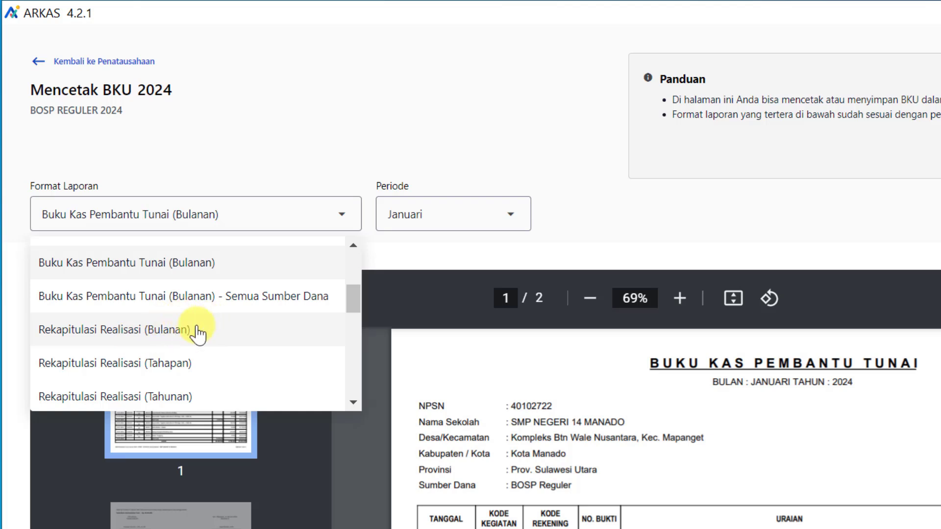
{"action": "scroll", "coordinate": [355, 313], "scroll_direction": "down", "scroll_amount": 2}
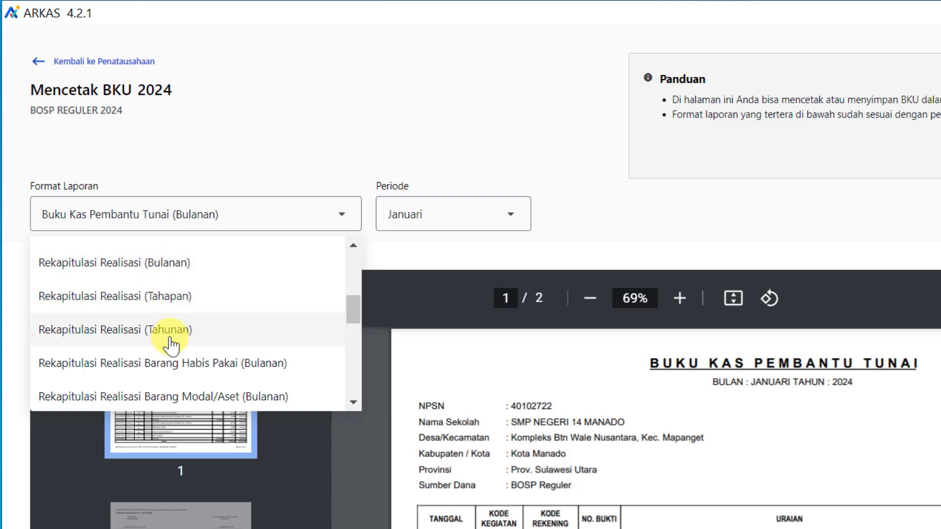
{"action": "left_click", "coordinate": [103, 265]}
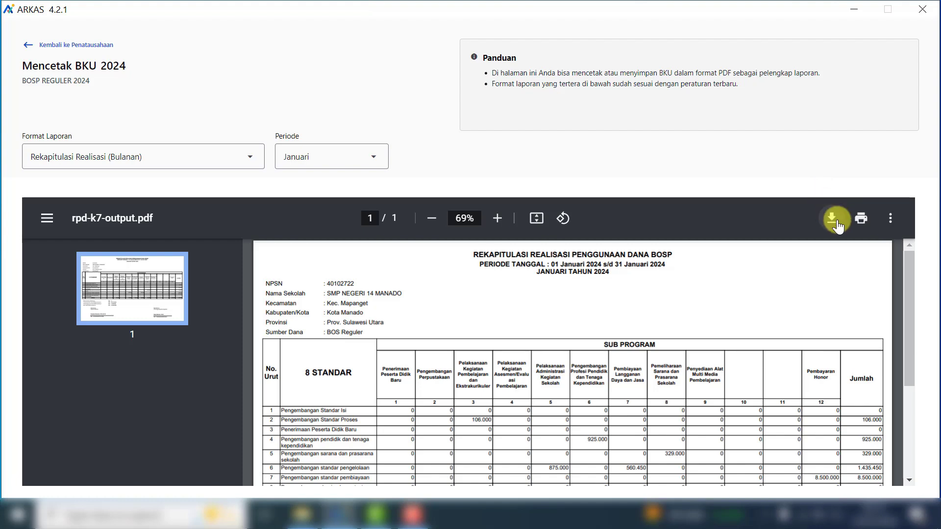
Save the Januari Rekapitulasi Realisasi report as a PDF named 01 k7 januari.pdf
{"action": "left_click", "coordinate": [836, 223]}
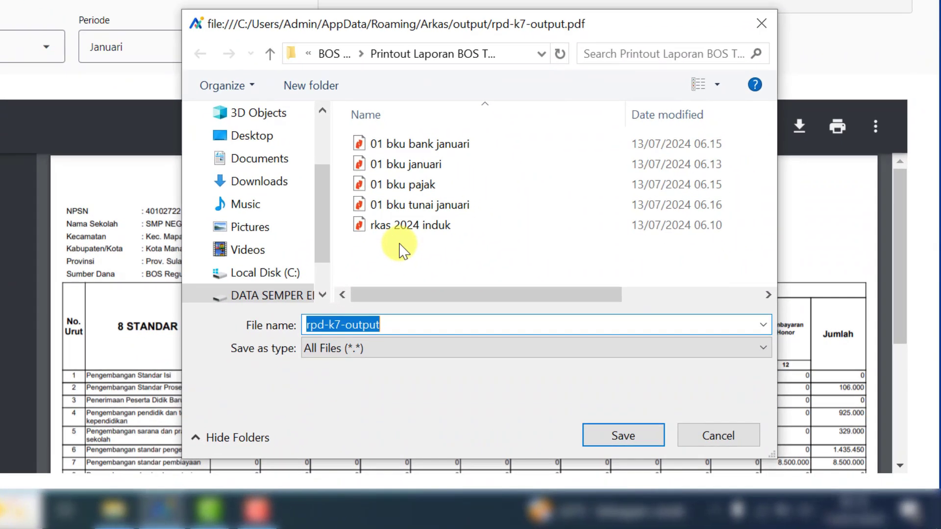
{"action": "type", "text": "01"}
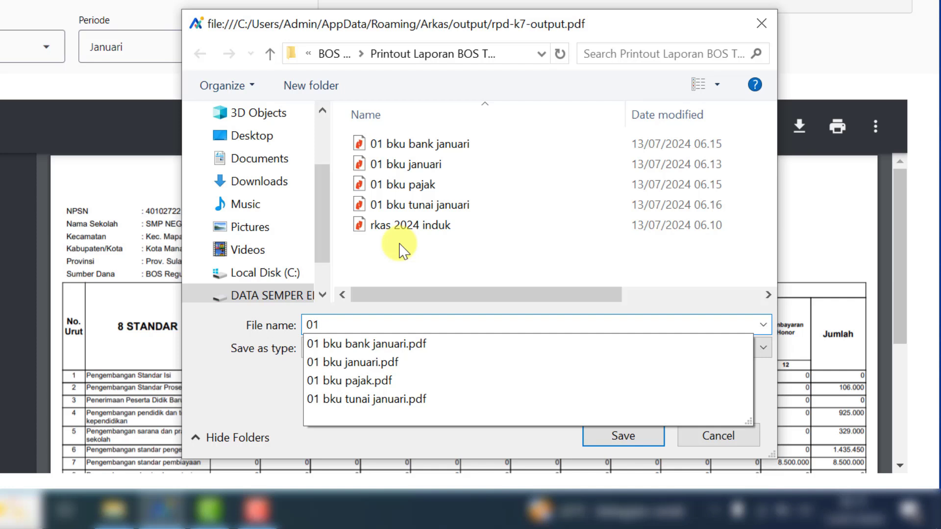
{"action": "type", "text": " k7 januari.pdf"}
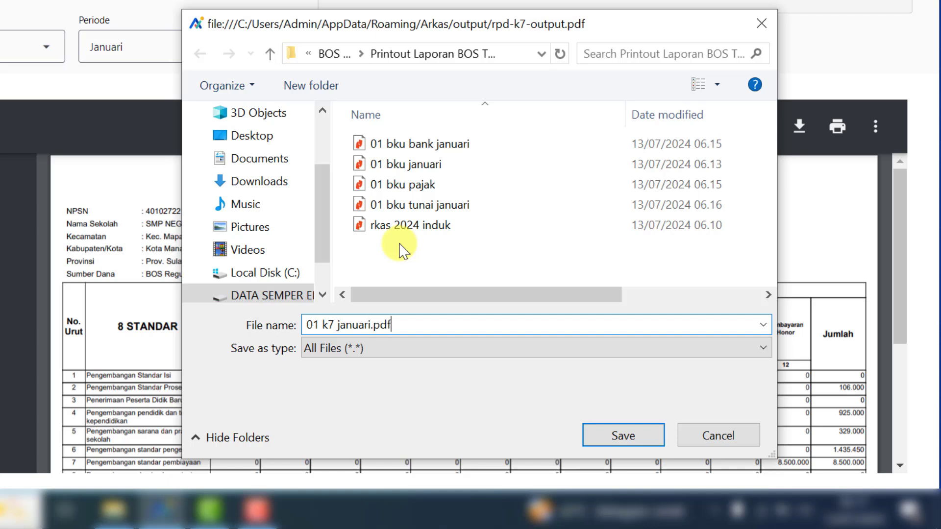
{"action": "key", "text": "Return"}
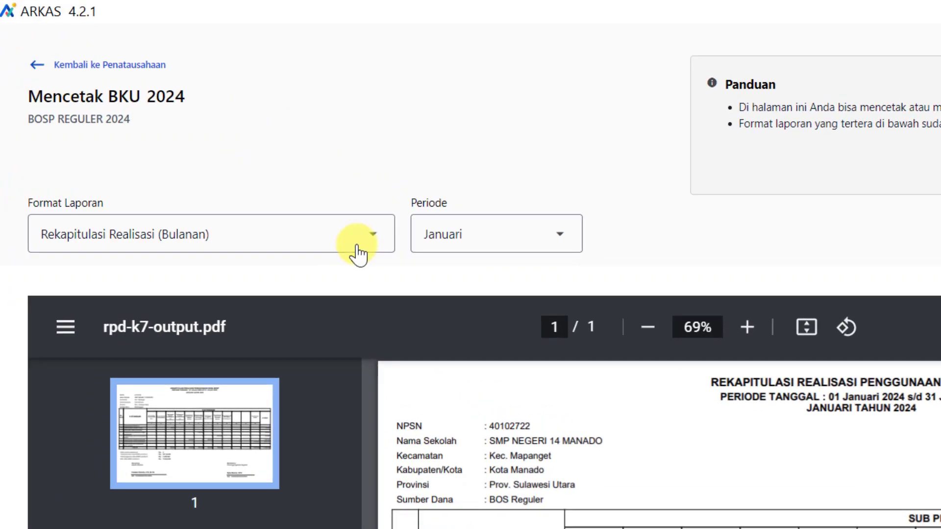
Switch the report format to Rekapitulasi Realisasi (Tahapan)
{"action": "left_click", "coordinate": [357, 246]}
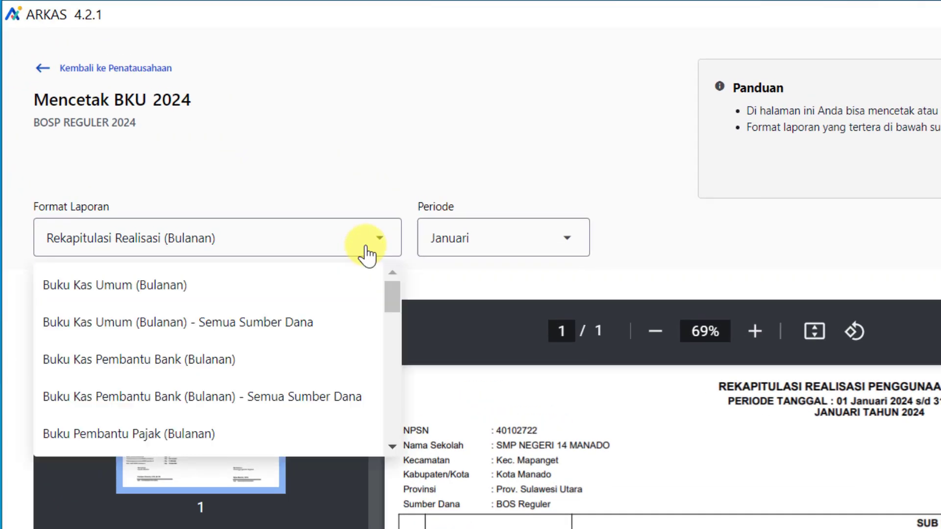
{"action": "scroll", "coordinate": [267, 386], "scroll_direction": "down", "scroll_amount": 5}
{"action": "scroll", "coordinate": [277, 392], "scroll_direction": "down", "scroll_amount": 1}
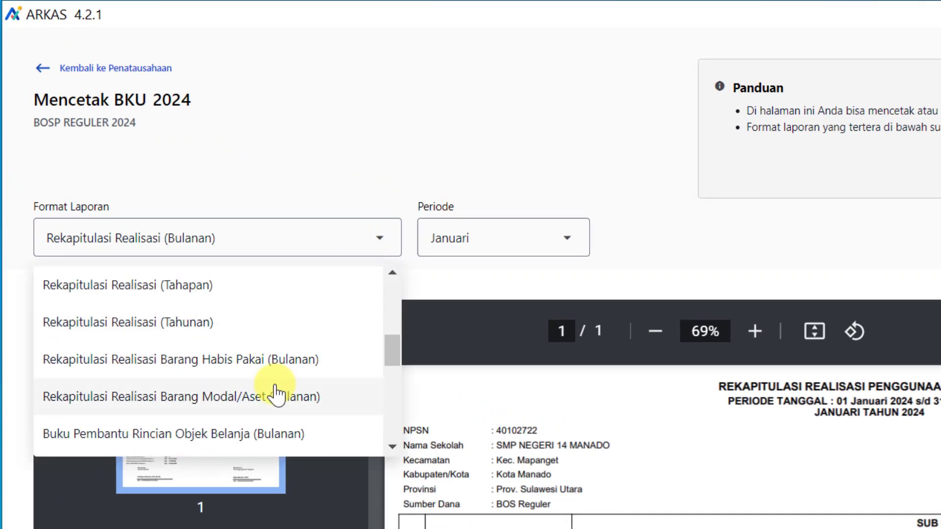
{"action": "left_click_drag", "start_coordinate": [396, 345], "coordinate": [392, 339]}
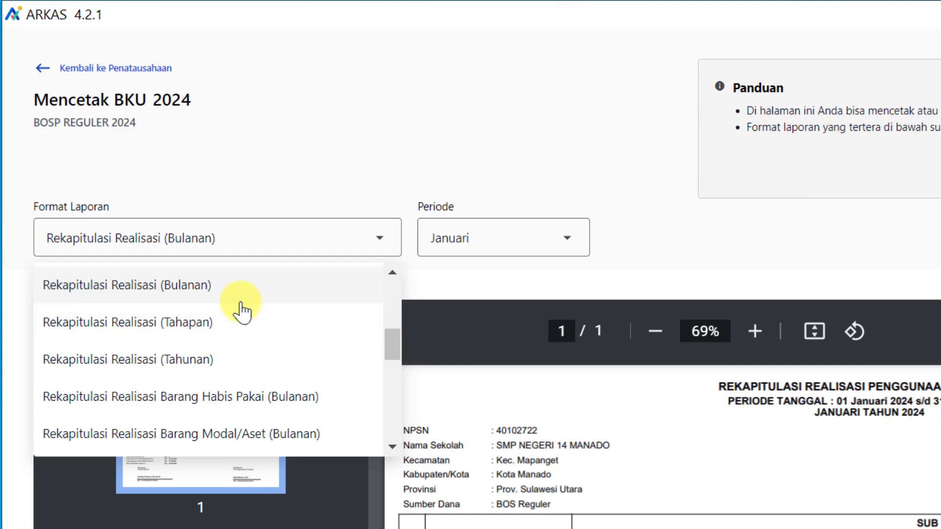
{"action": "left_click", "coordinate": [219, 322]}
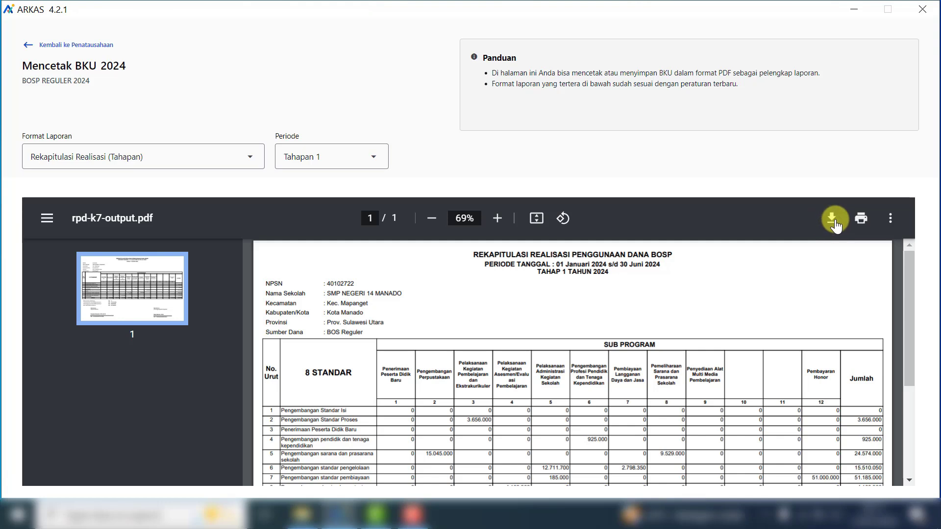
Save the Tahapan 1 Rekapitulasi Realisasi report as a PDF named k7 tahap 1.pdf
{"action": "left_click", "coordinate": [833, 221]}
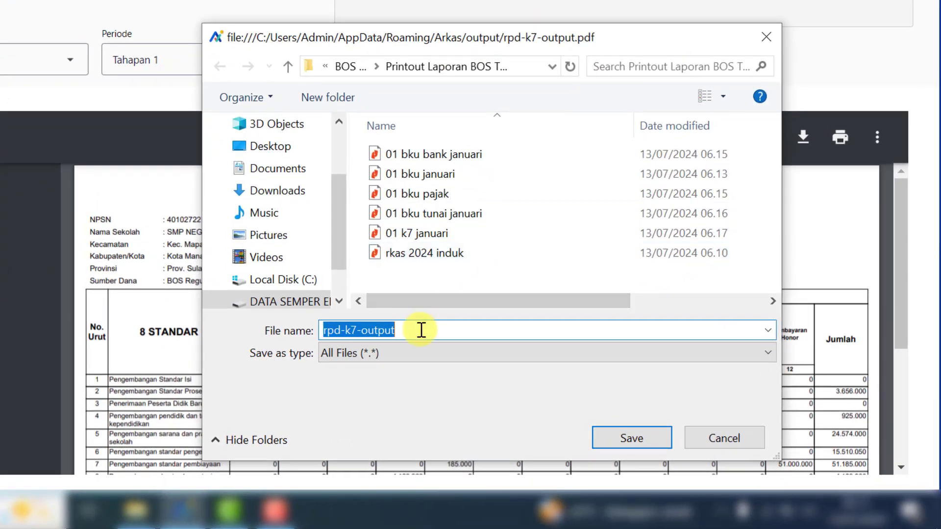
{"action": "type", "text": "k7 tahap 1.pdf"}
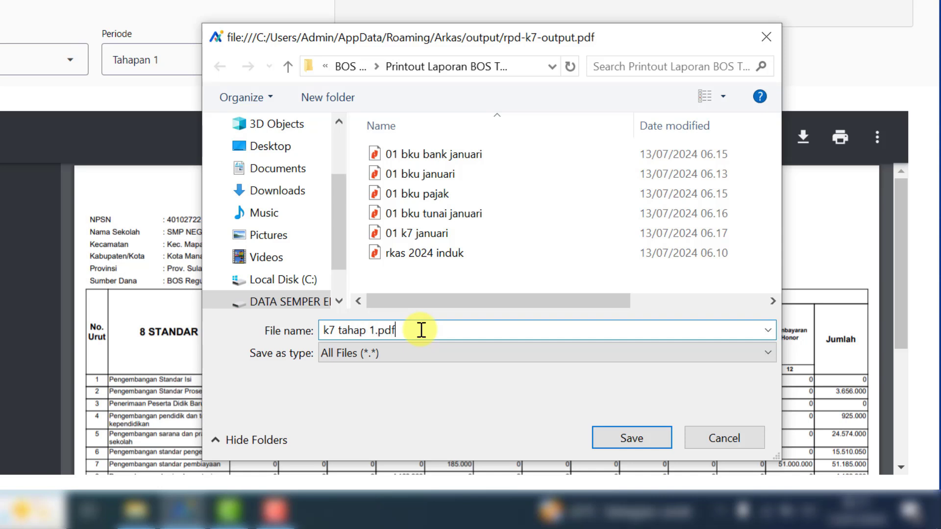
{"action": "key", "text": "Return"}
Switch the report format to Rekapitulasi Realisasi (Tahunan)
{"action": "left_click", "coordinate": [70, 59]}
{"action": "scroll", "coordinate": [87, 150], "scroll_direction": "down", "scroll_amount": 1}
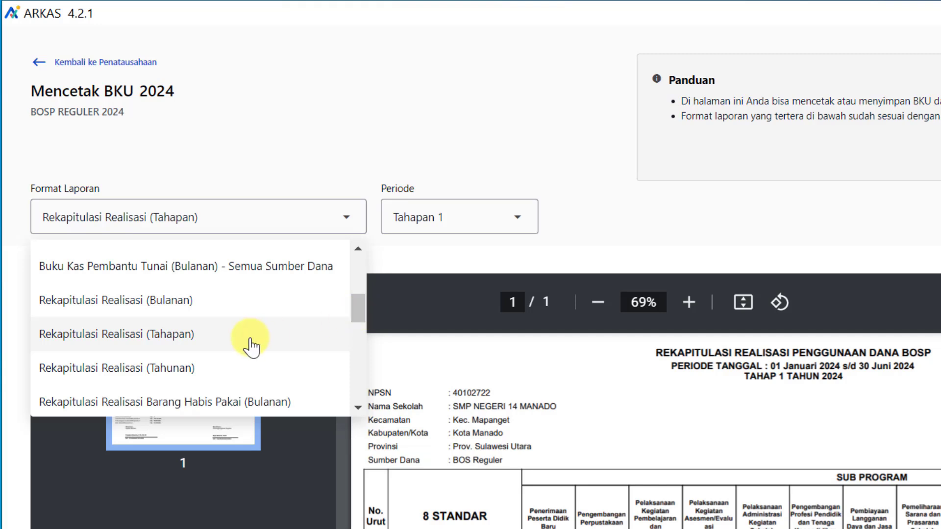
{"action": "left_click", "coordinate": [138, 375]}
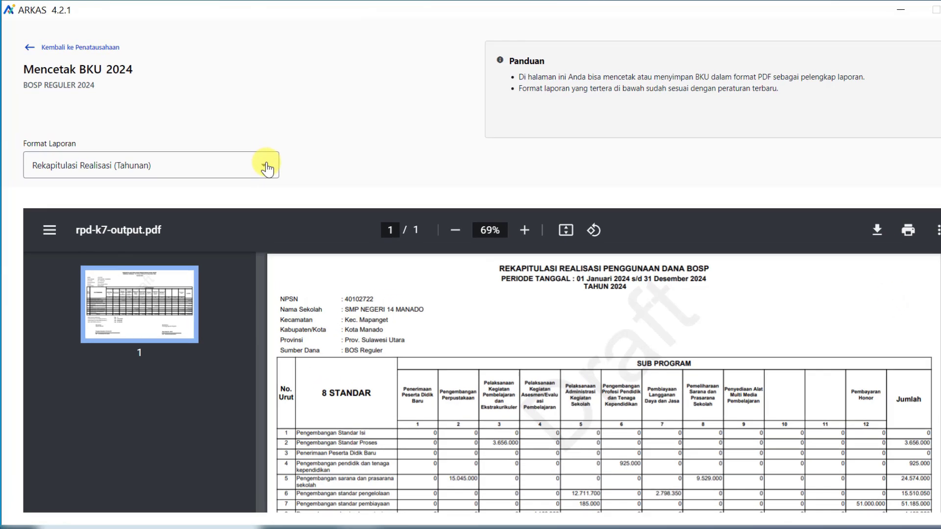
Switch the report format to Rekapitulasi Realisasi Barang Habis Pakai (Bulanan) and set its period to Januari
{"action": "left_click", "coordinate": [247, 157]}
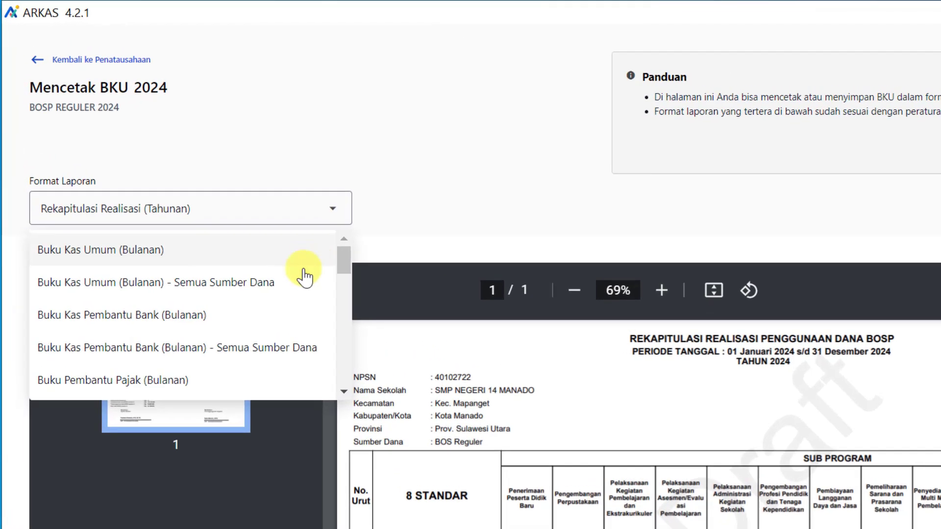
{"action": "scroll", "coordinate": [298, 304], "scroll_direction": "down", "scroll_amount": 6}
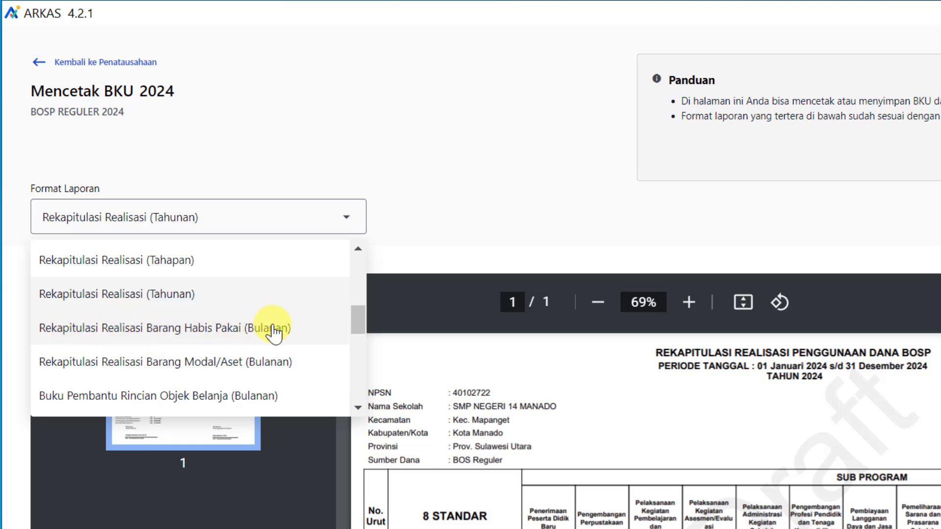
{"action": "left_click", "coordinate": [206, 331]}
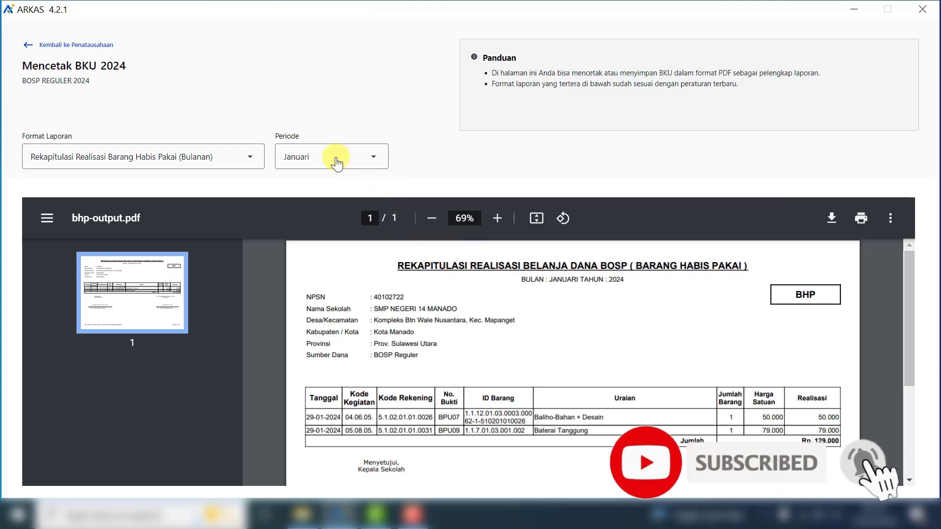
{"action": "left_click", "coordinate": [351, 159]}
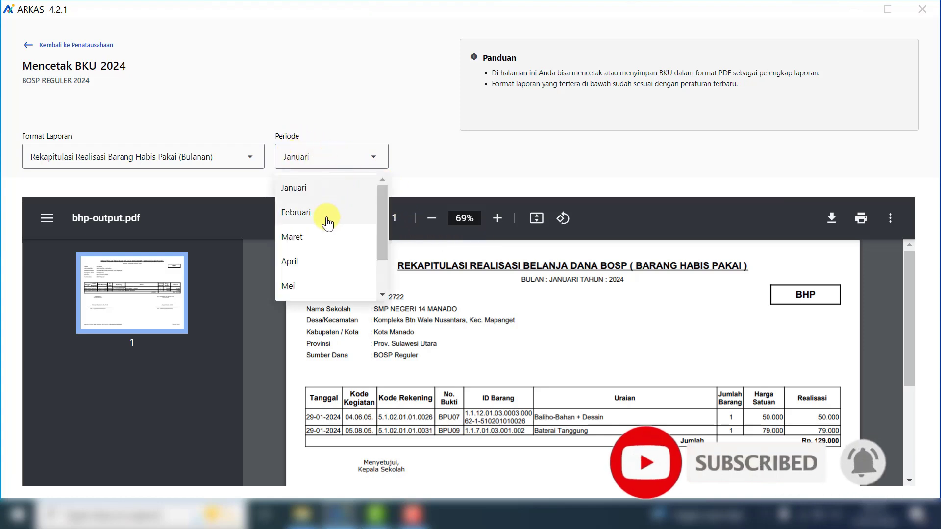
{"action": "scroll", "coordinate": [382, 227], "scroll_direction": "down", "scroll_amount": 1}
{"action": "scroll", "coordinate": [381, 189], "scroll_direction": "up", "scroll_amount": 1}
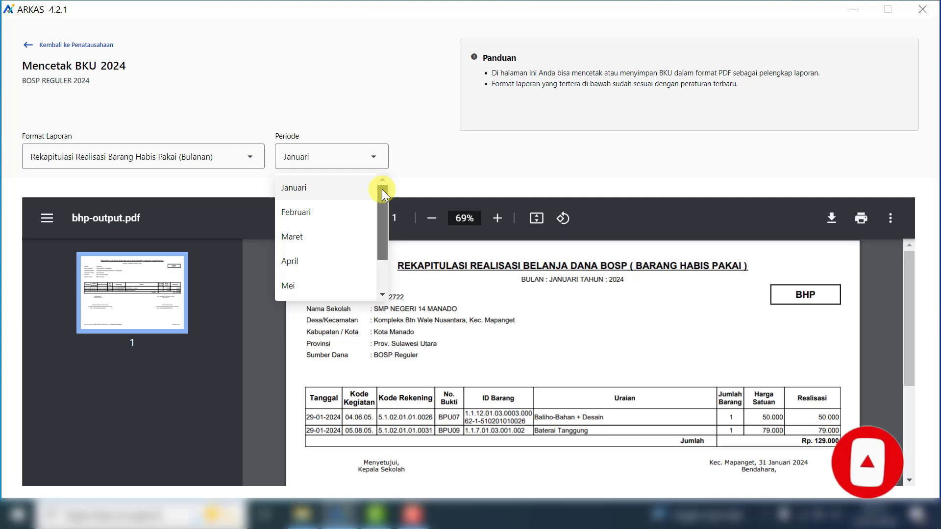
{"action": "left_click", "coordinate": [323, 188]}
Save the Januari Barang Habis Pakai report as a PDF named 01 bhp januari.pdf
{"action": "left_click", "coordinate": [831, 218]}
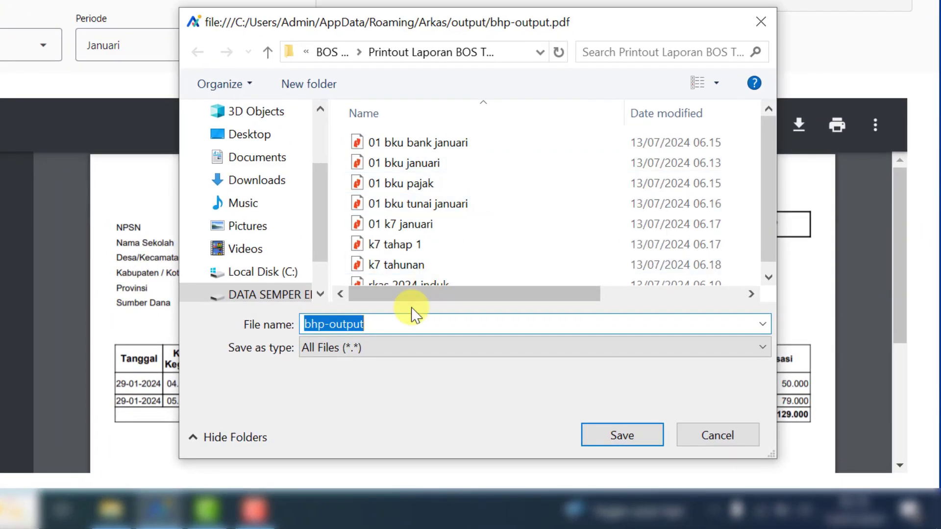
{"action": "type", "text": "01 bhp januari"}
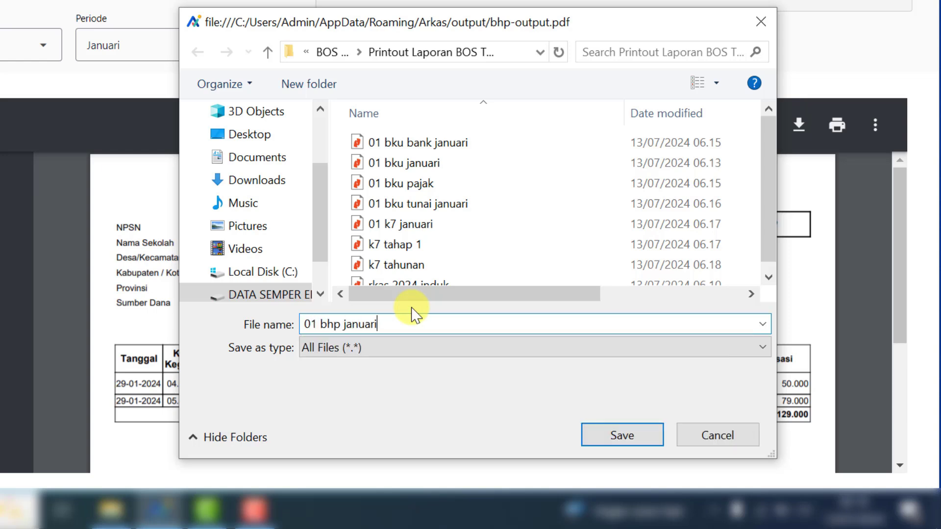
{"action": "type", "text": ".pdf"}
{"action": "key", "text": "Return"}
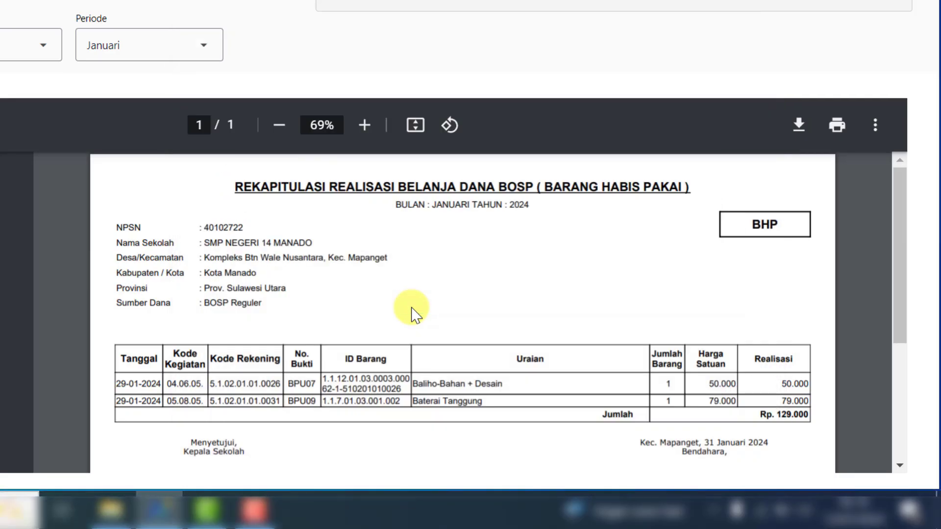
Switch the report format to Rekapitulasi Realisasi Barang Modal/Aset (Bulanan)
{"action": "left_click", "coordinate": [261, 168]}
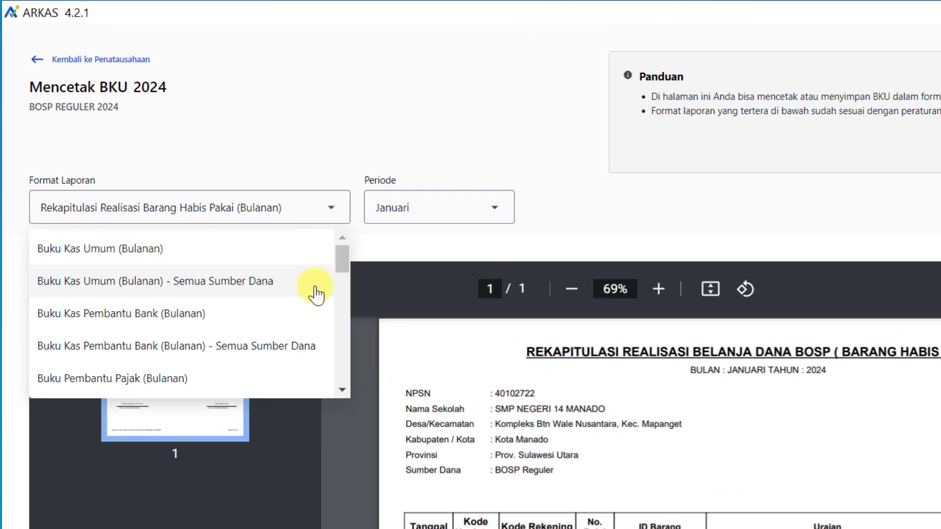
{"action": "left_click_drag", "start_coordinate": [266, 202], "coordinate": [268, 225]}
{"action": "left_click_drag", "start_coordinate": [343, 290], "coordinate": [348, 316]}
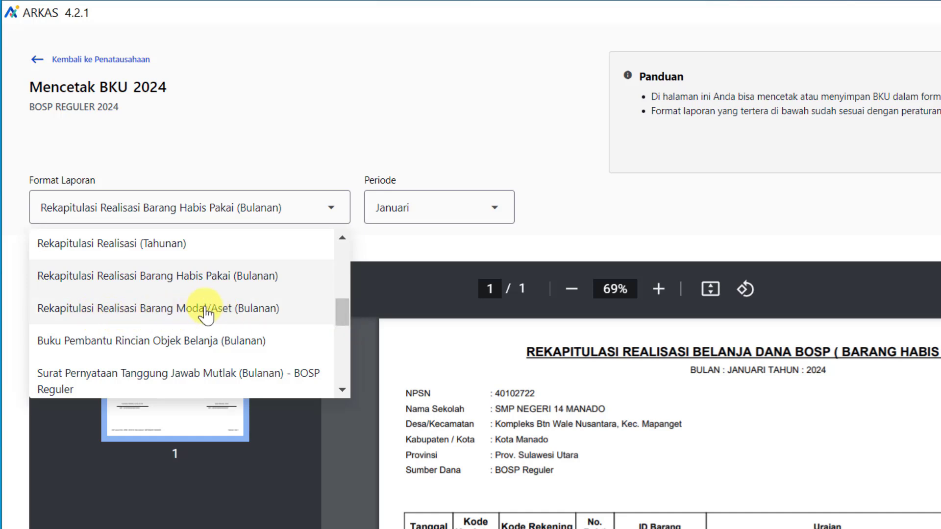
{"action": "left_click", "coordinate": [237, 313]}
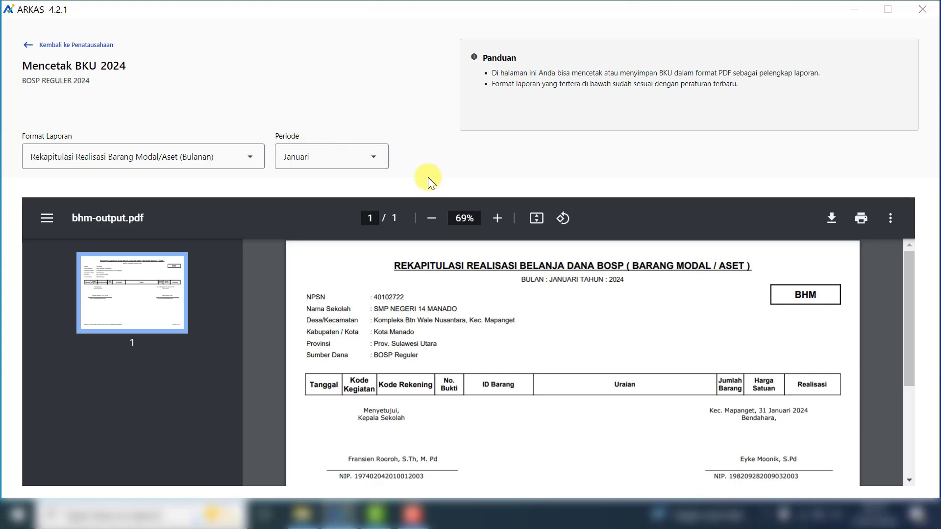
Save the Januari Barang Modal/Aset report as a PDF named 01 bhm januari.pdf
{"action": "left_click", "coordinate": [833, 228]}
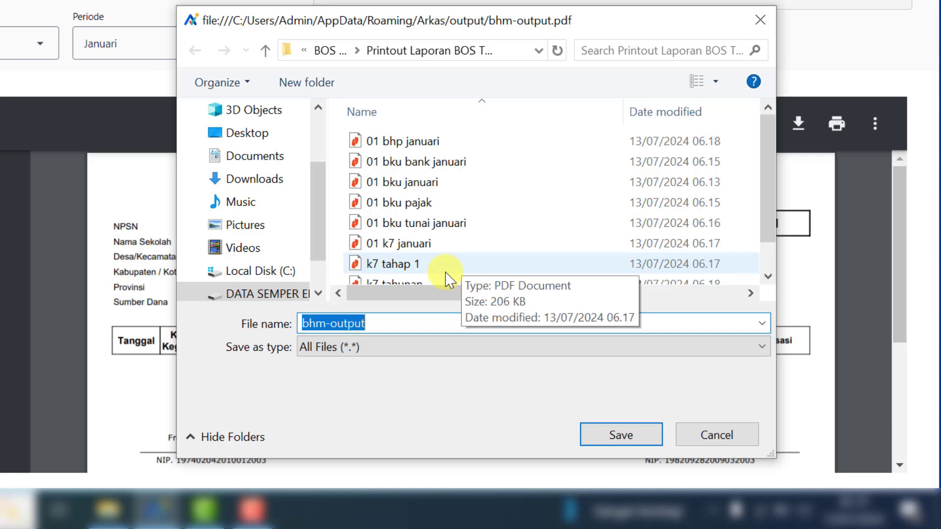
{"action": "type", "text": "01 bhm janua"}
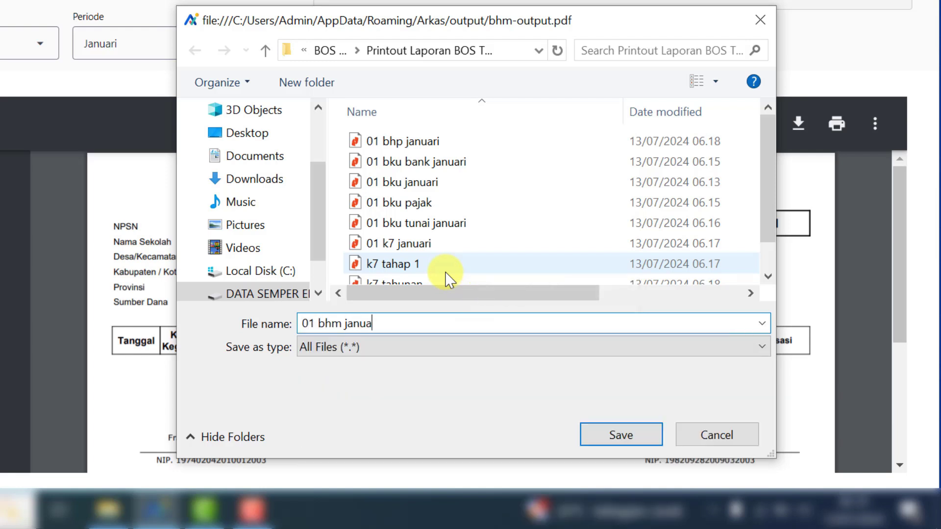
{"action": "type", "text": "ri.pdf"}
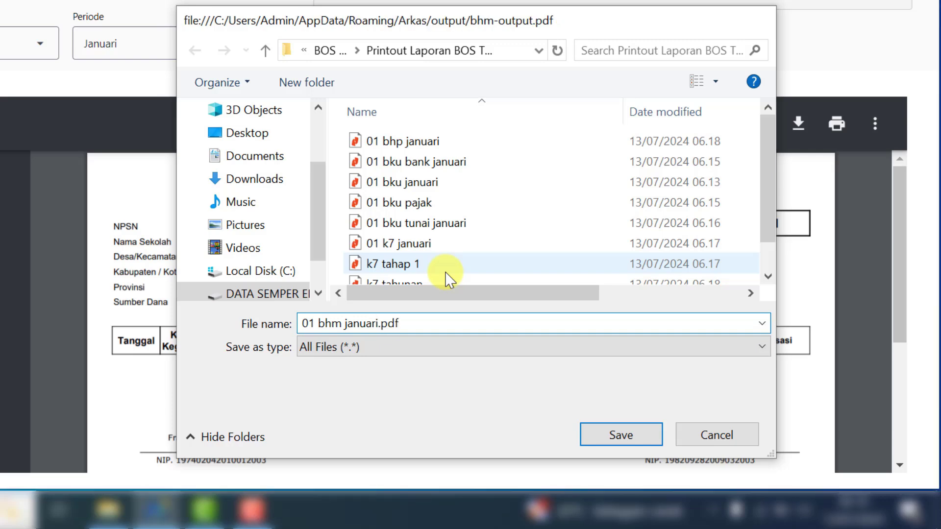
{"action": "key", "text": "Return"}
Switch the report format to Buku Pembantu Rincian Objek Belanja (Bulanan)
{"action": "left_click", "coordinate": [41, 47]}
{"action": "scroll", "coordinate": [304, 394], "scroll_direction": "down", "scroll_amount": 6}
{"action": "scroll", "coordinate": [300, 396], "scroll_direction": "up", "scroll_amount": 3}
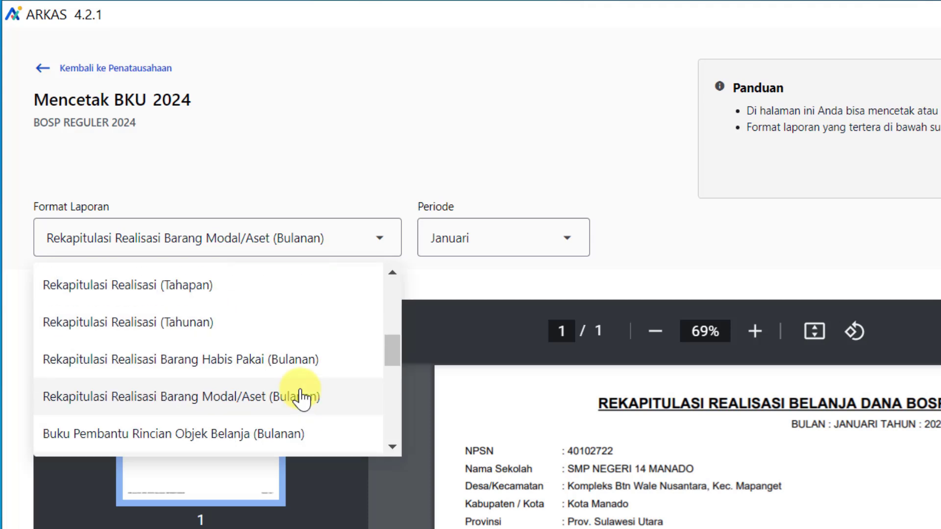
{"action": "left_click_drag", "start_coordinate": [391, 343], "coordinate": [392, 348]}
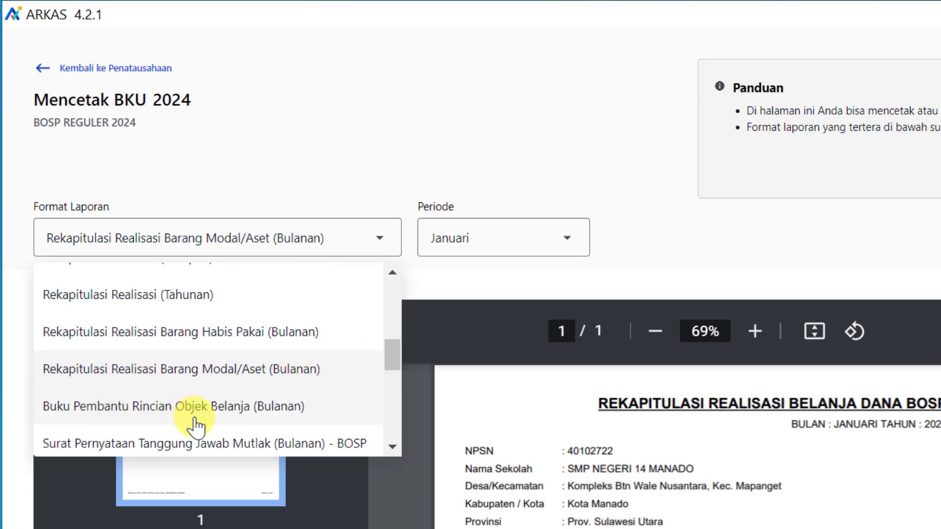
{"action": "left_click", "coordinate": [284, 408]}
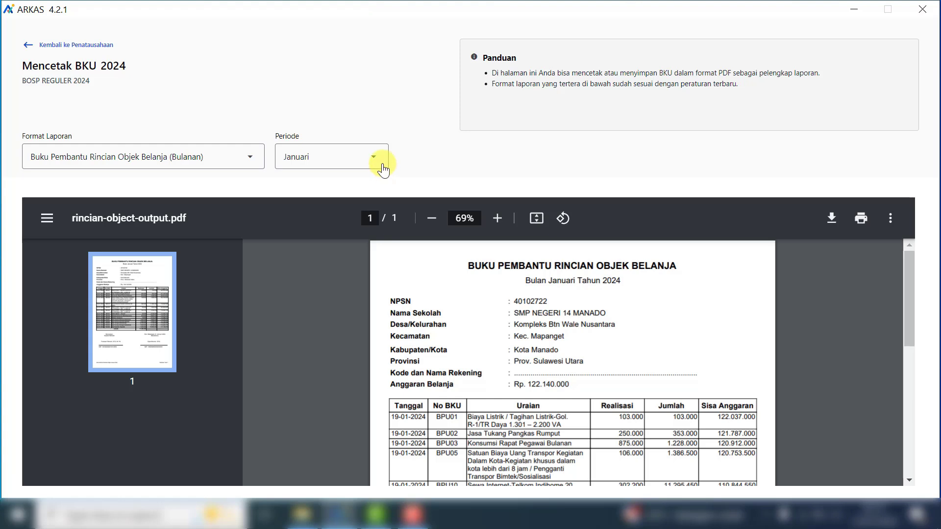
{"action": "left_click", "coordinate": [382, 166]}
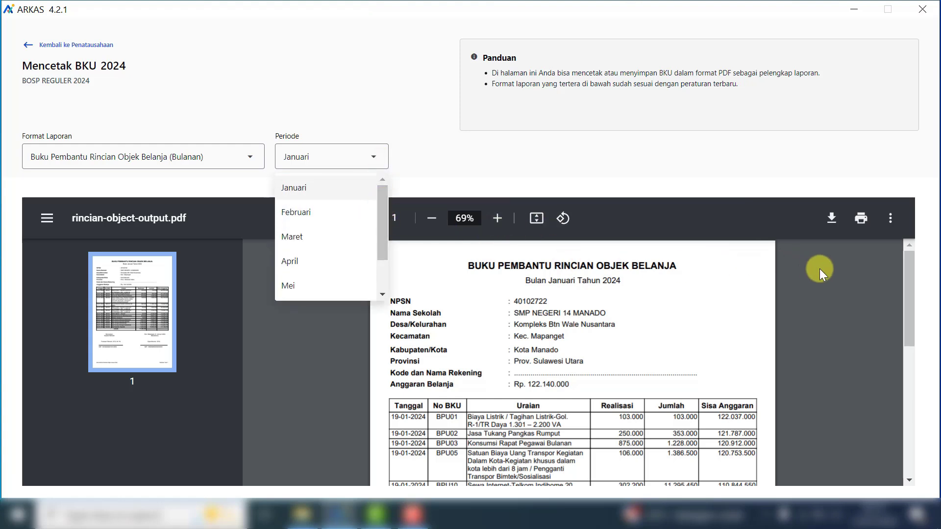
{"action": "scroll", "coordinate": [326, 245], "scroll_direction": "down", "scroll_amount": 1}
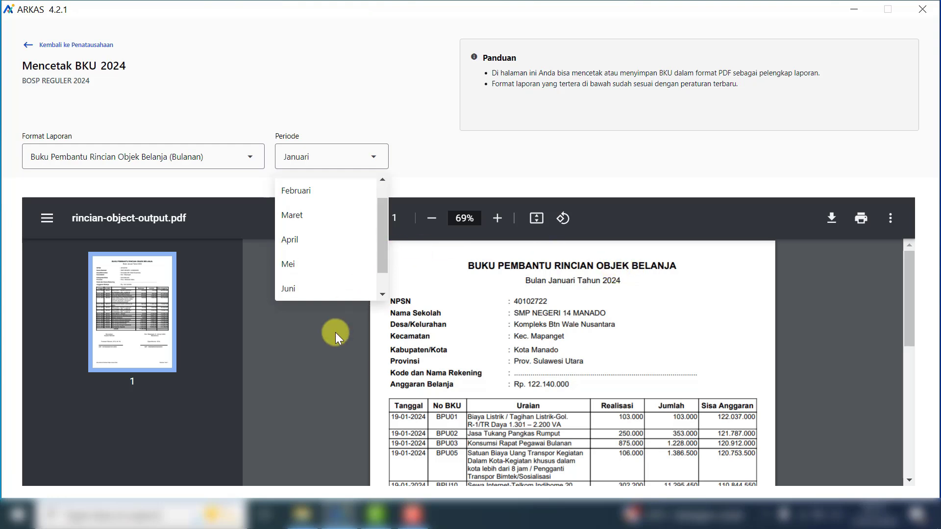
{"action": "left_click", "coordinate": [448, 155]}
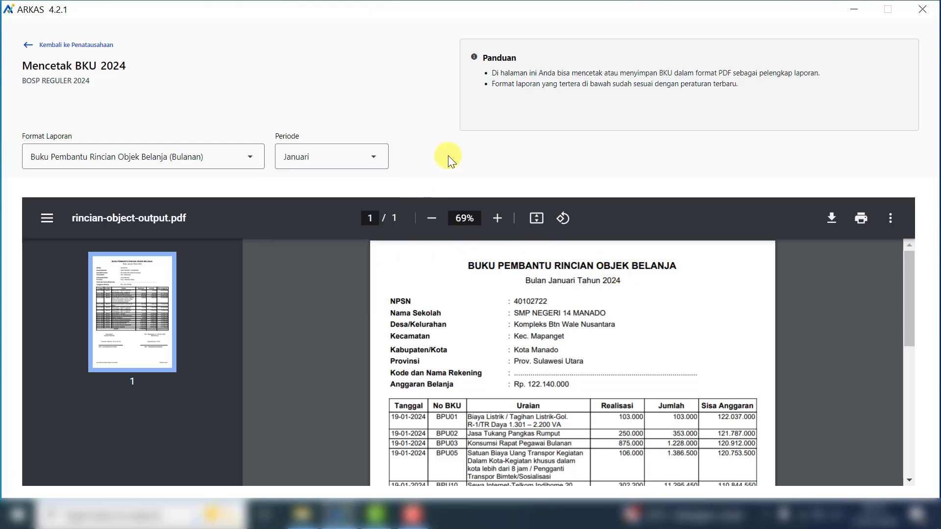
Save the Januari Buku Pembantu Rincian Objek Belanja report as a PDF named 01 rincian object januari.pdf
{"action": "left_click", "coordinate": [832, 218]}
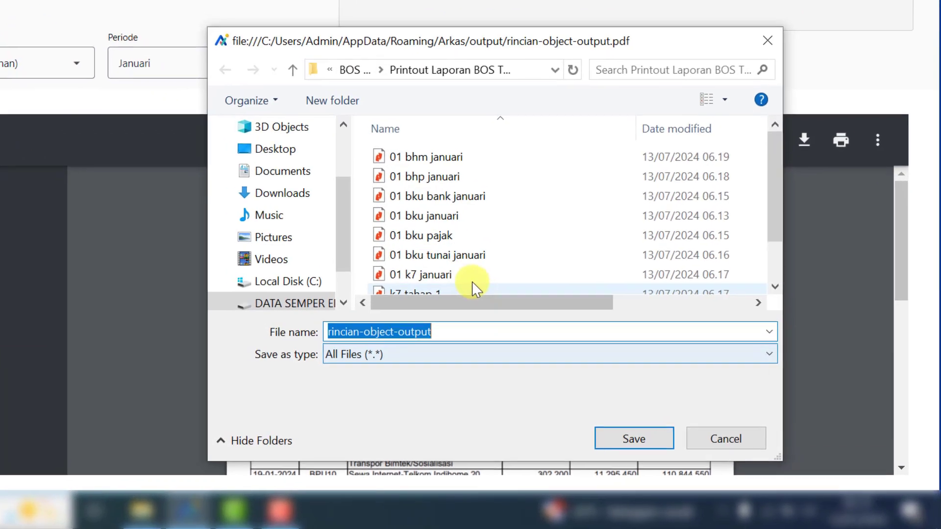
{"action": "type", "text": "01 rinc"}
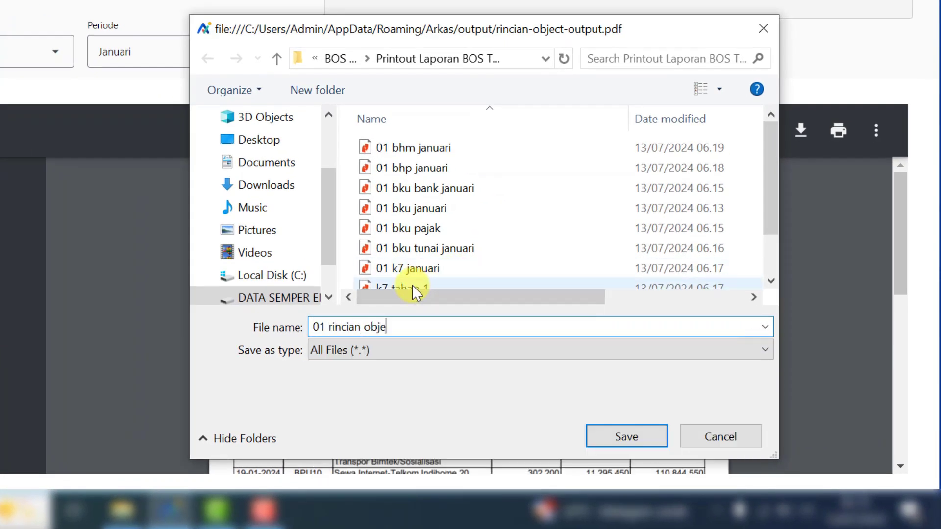
{"action": "type", "text": "ian object januari.pdf"}
{"action": "key", "text": "Return"}
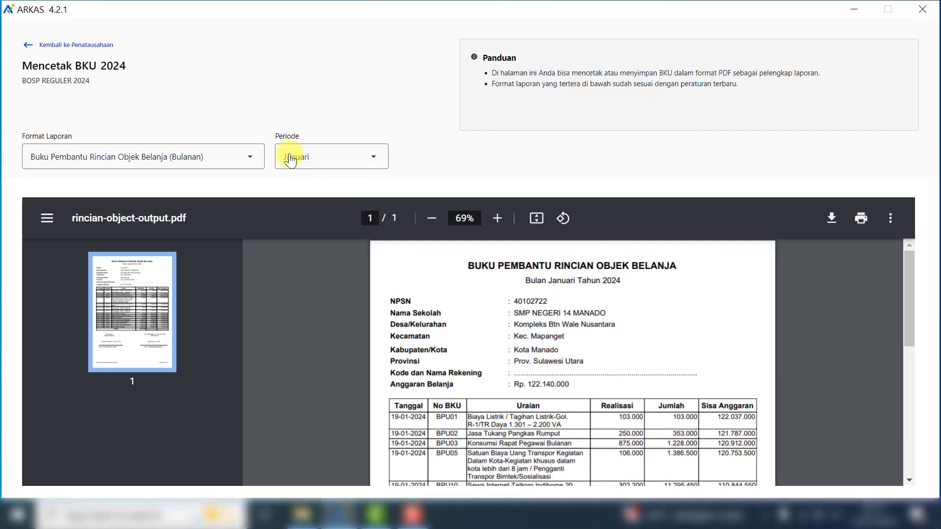
Switch the report format to Surat Pernyataan Tanggung Jawab Mutlak (Semester) - BOSP Reguler
{"action": "left_click", "coordinate": [248, 161]}
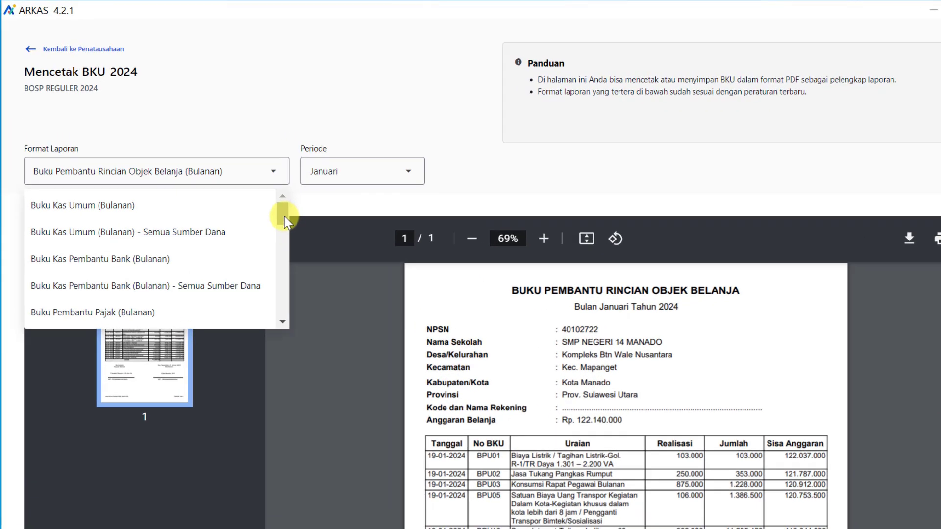
{"action": "left_click_drag", "start_coordinate": [258, 196], "coordinate": [259, 246]}
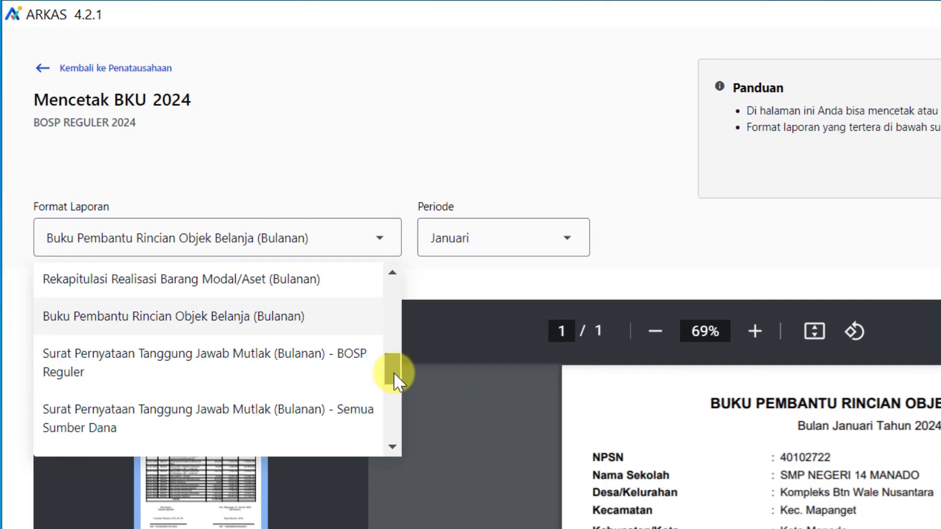
{"action": "left_click_drag", "start_coordinate": [390, 366], "coordinate": [391, 370]}
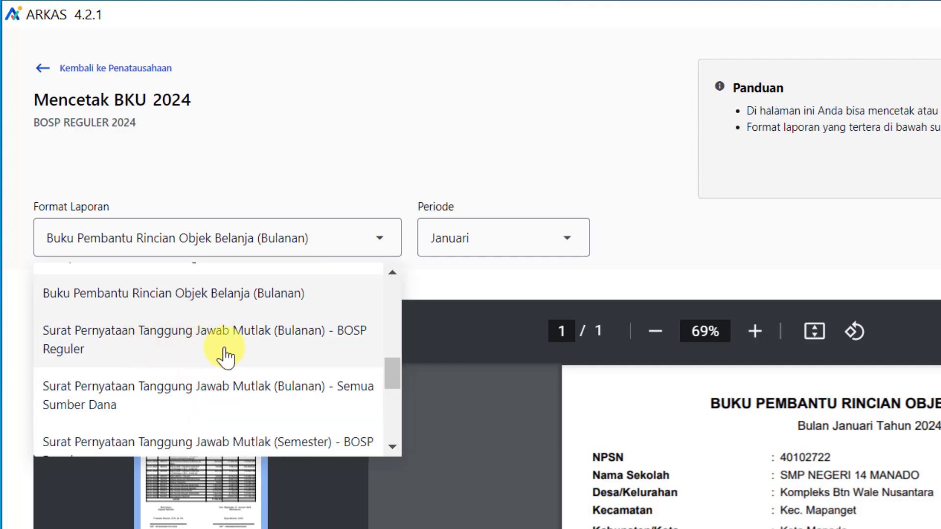
{"action": "scroll", "coordinate": [391, 370], "scroll_direction": "down", "scroll_amount": 1}
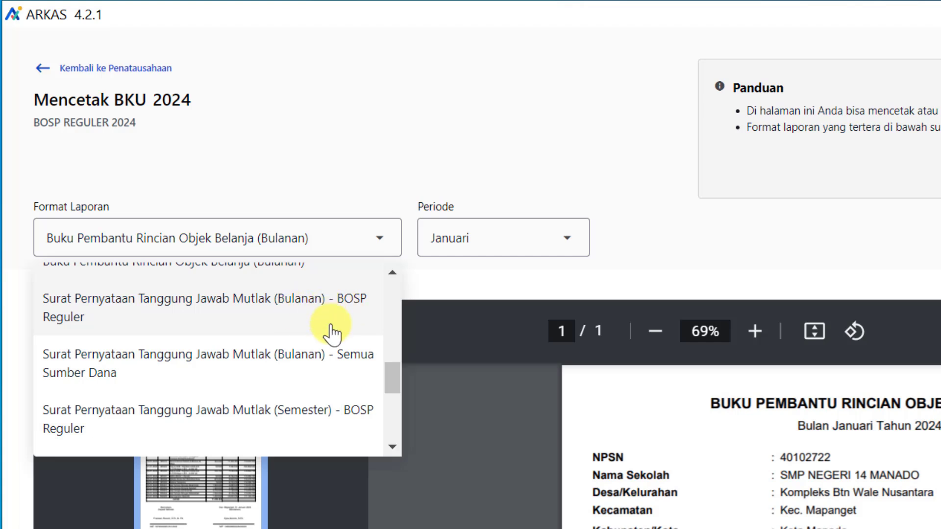
{"action": "left_click_drag", "start_coordinate": [389, 375], "coordinate": [390, 384]}
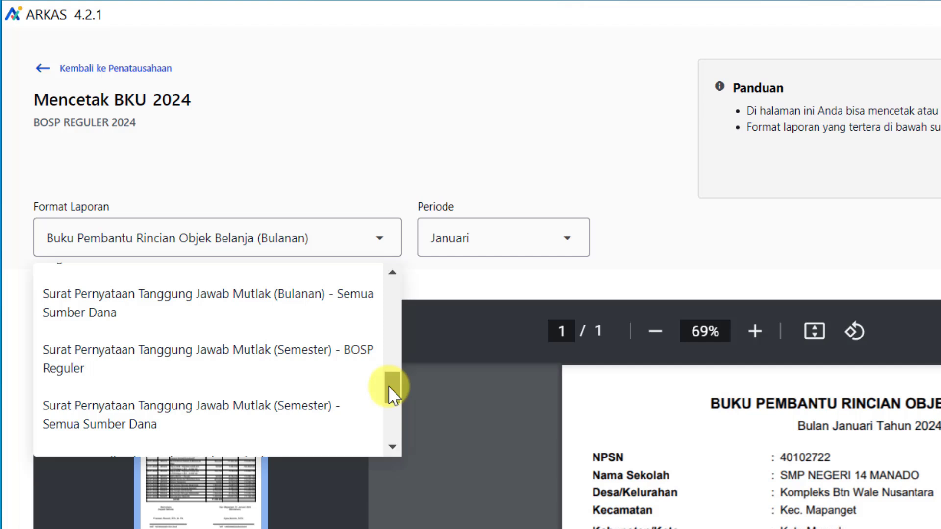
{"action": "left_click_drag", "start_coordinate": [388, 385], "coordinate": [395, 380]}
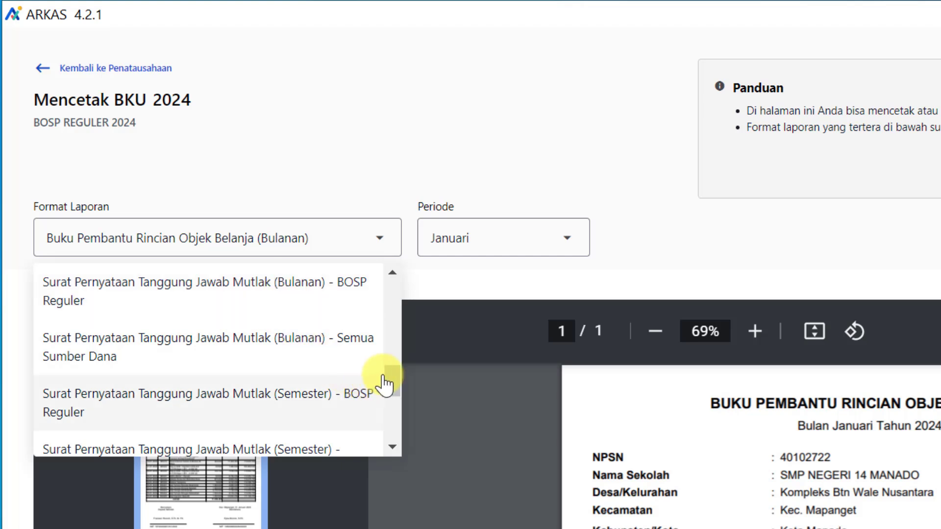
{"action": "mouse_move", "coordinate": [387, 374]}
{"action": "left_mouse_down"}
{"action": "mouse_move", "coordinate": [389, 395]}
{"action": "mouse_move", "coordinate": [389, 380]}
{"action": "mouse_move", "coordinate": [374, 373]}
{"action": "left_mouse_up"}
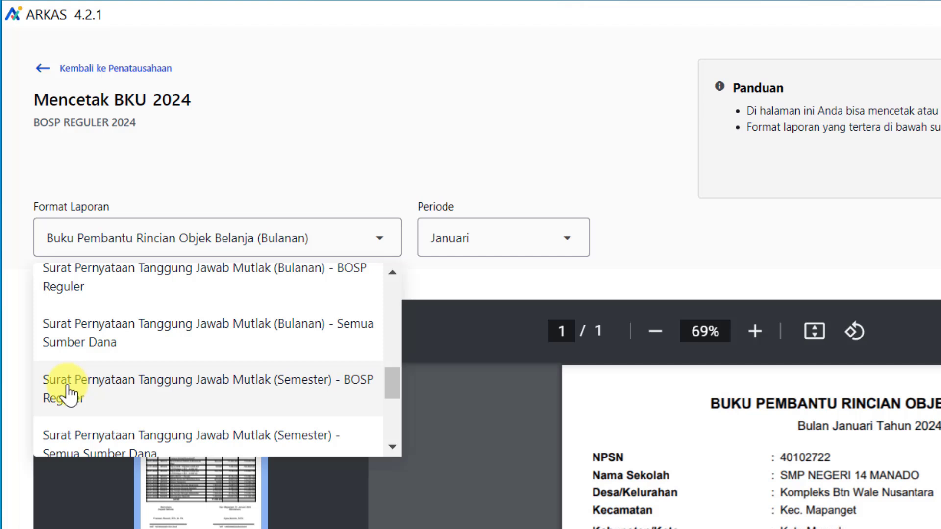
{"action": "left_click", "coordinate": [283, 392]}
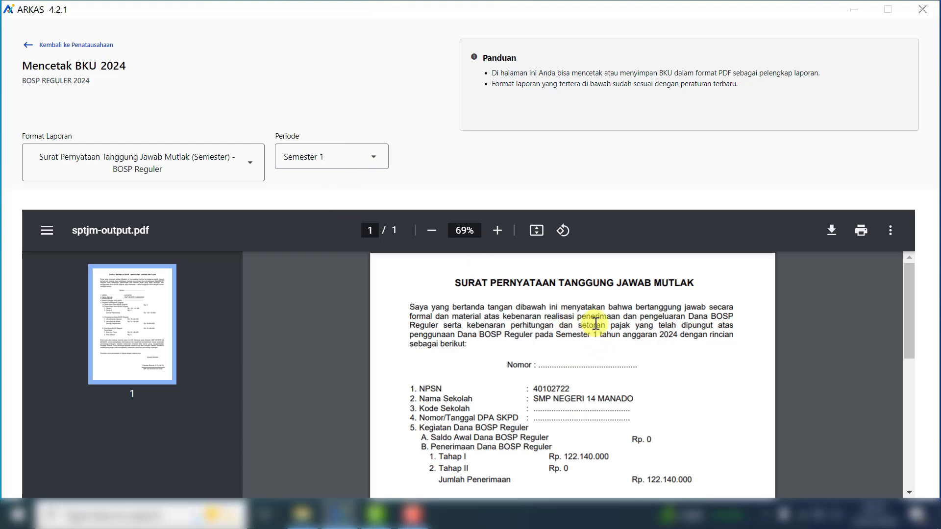
Save the Semester 1 Surat Pernyataan Tanggung Jawab Mutlak under the file name SPTJM Tahap 1
{"action": "left_click", "coordinate": [832, 230]}
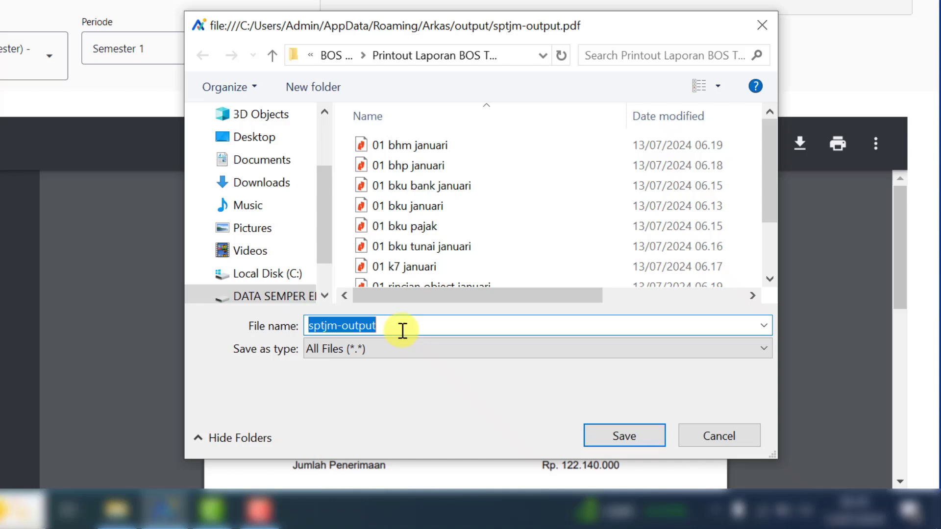
{"action": "left_click", "coordinate": [523, 371]}
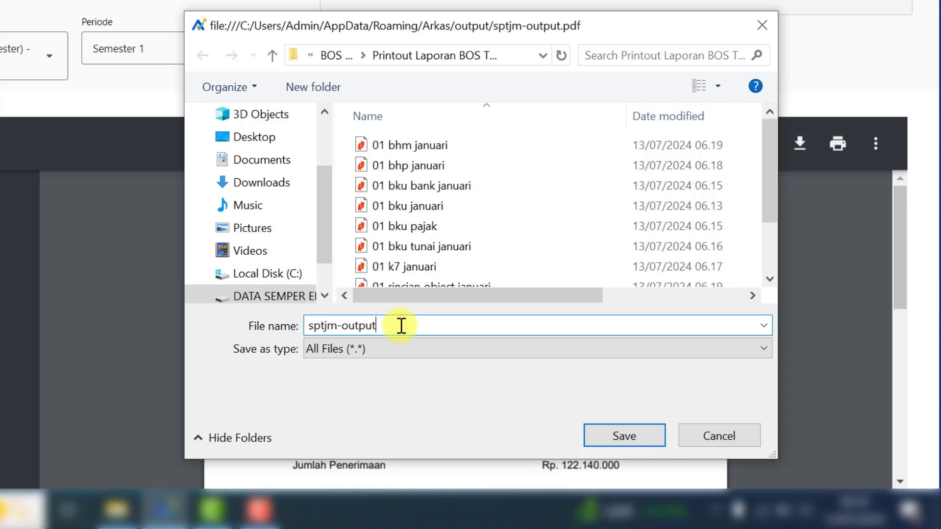
{"action": "key", "text": "BackSpace"}
{"action": "key", "text": "BackSpace"}
{"action": "key", "text": "BackSpace"}
{"action": "key", "text": "BackSpace"}
{"action": "key", "text": "BackSpace"}
{"action": "key", "text": "BackSpace"}
{"action": "key", "text": "BackSpace"}
{"action": "key", "text": "BackSpace"}
{"action": "key", "text": "BackSpace"}
{"action": "key", "text": "BackSpace"}
{"action": "type", "text": "SPTJM Tahap 1"}
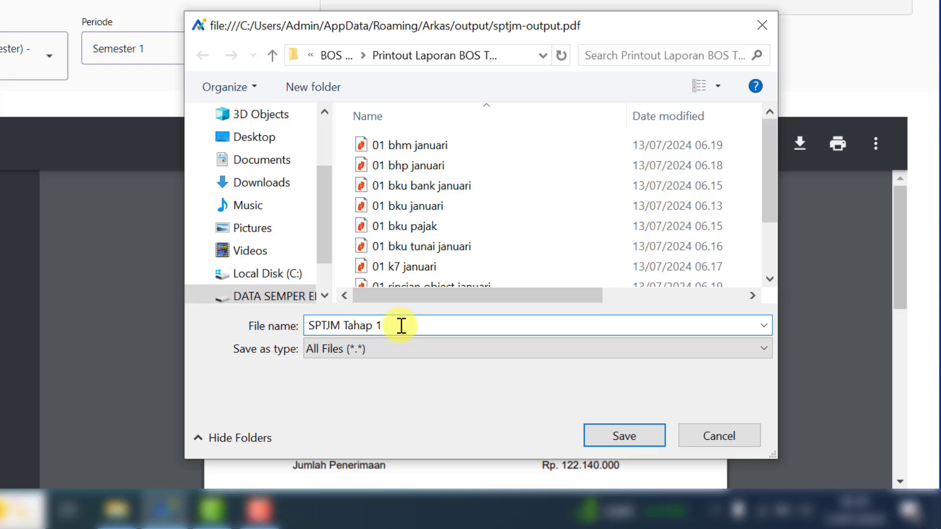
{"action": "key", "text": "Return"}
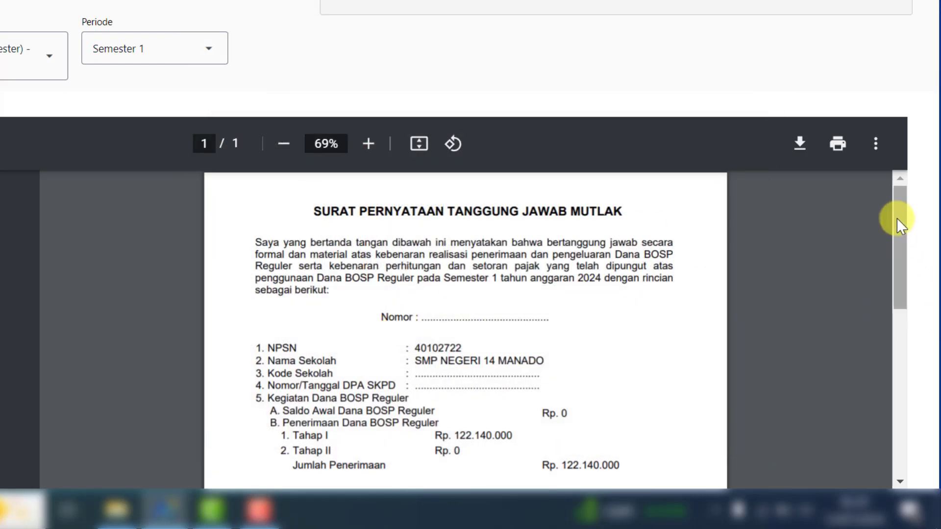
Switch the report format to Laporan Realisasi Penerimaan dan Belanja Dana BOSP (Bulanan) - BOSP Reguler
{"action": "left_click_drag", "start_coordinate": [896, 216], "coordinate": [900, 426]}
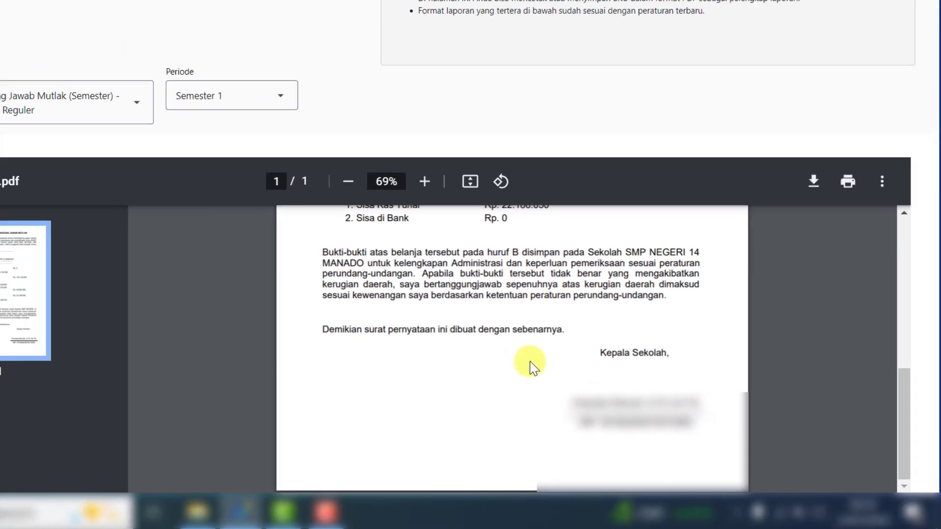
{"action": "left_click", "coordinate": [139, 115]}
{"action": "scroll", "coordinate": [156, 162], "scroll_direction": "down", "scroll_amount": 3}
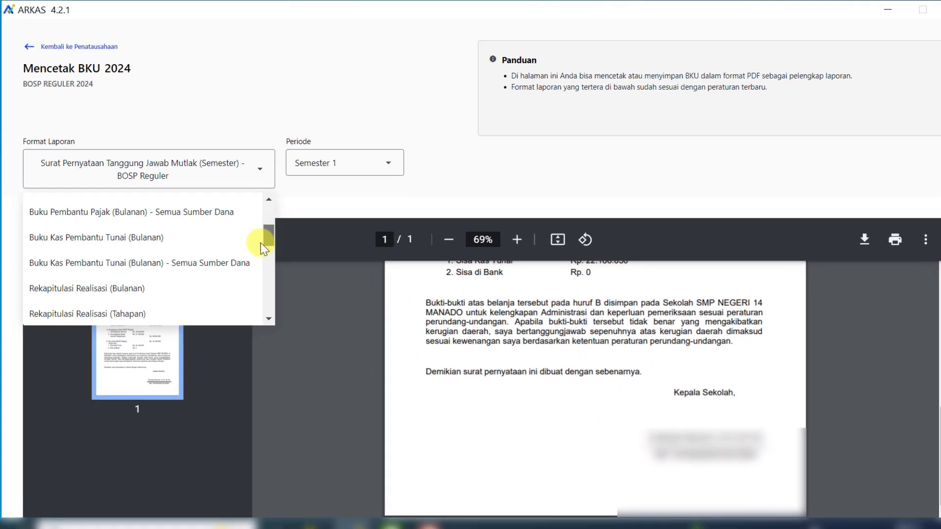
{"action": "left_click_drag", "start_coordinate": [263, 245], "coordinate": [260, 264]}
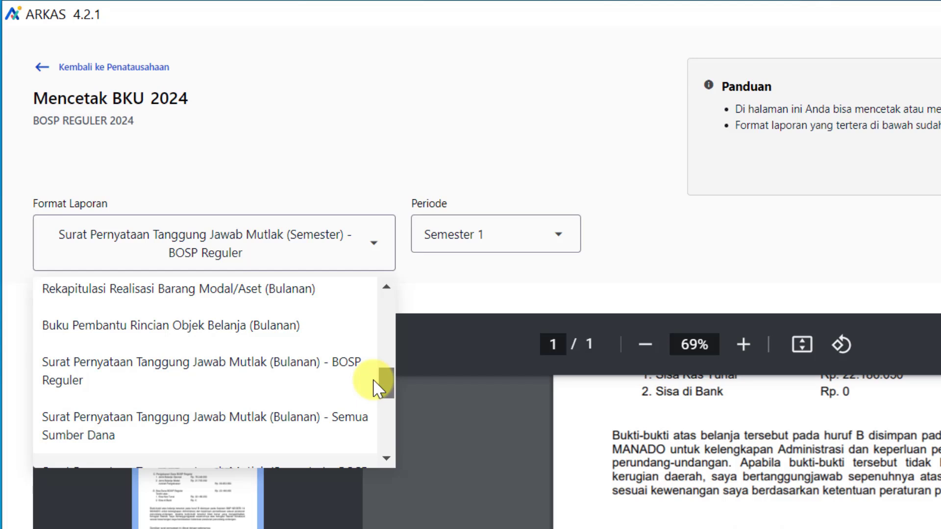
{"action": "left_click_drag", "start_coordinate": [374, 381], "coordinate": [384, 424]}
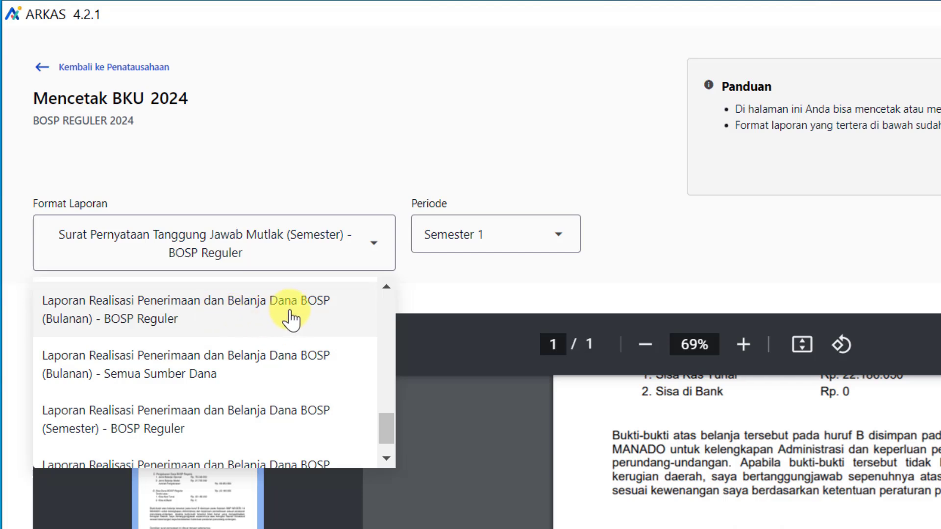
{"action": "mouse_move", "coordinate": [385, 423]}
{"action": "left_mouse_down"}
{"action": "mouse_move", "coordinate": [386, 413]}
{"action": "mouse_move", "coordinate": [387, 436]}
{"action": "mouse_move", "coordinate": [390, 418]}
{"action": "left_mouse_up"}
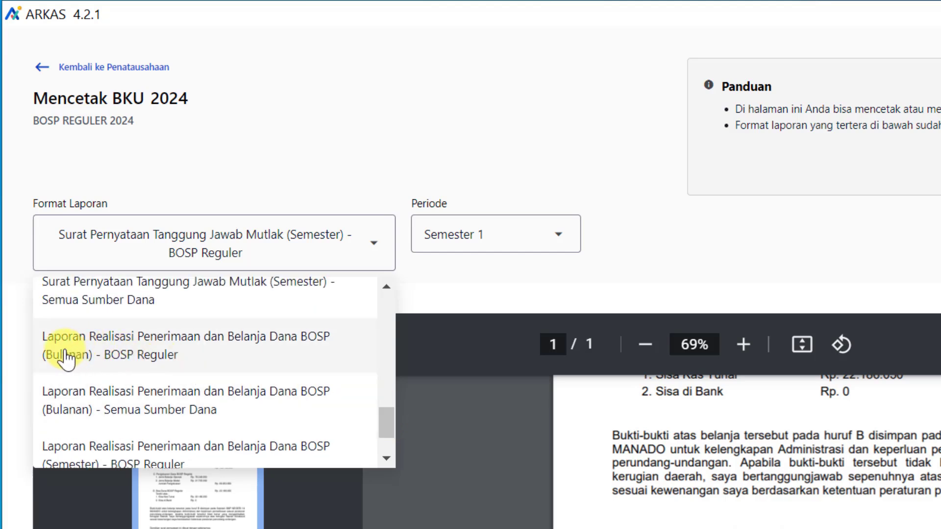
{"action": "left_click", "coordinate": [199, 357]}
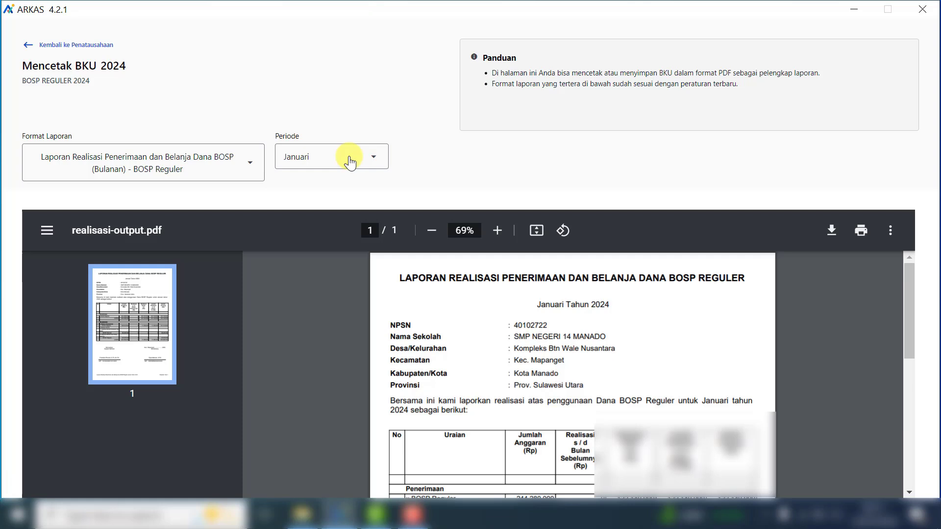
Save the Januari Laporan Realisasi Penerimaan dan Belanja Dana BOSP as a PDF named 01 realisasi januari.pdf
{"action": "left_click_drag", "start_coordinate": [910, 284], "coordinate": [917, 243]}
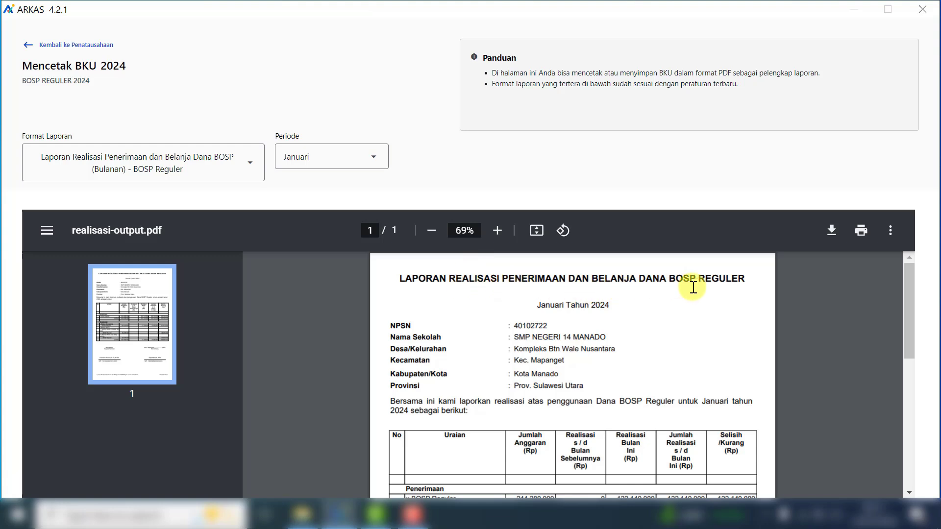
{"action": "left_click", "coordinate": [826, 243]}
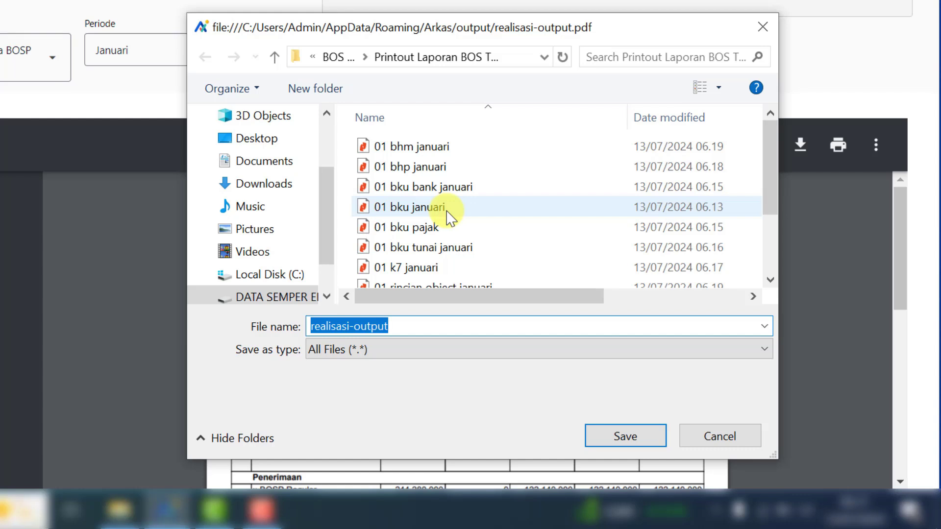
{"action": "type", "text": "01"}
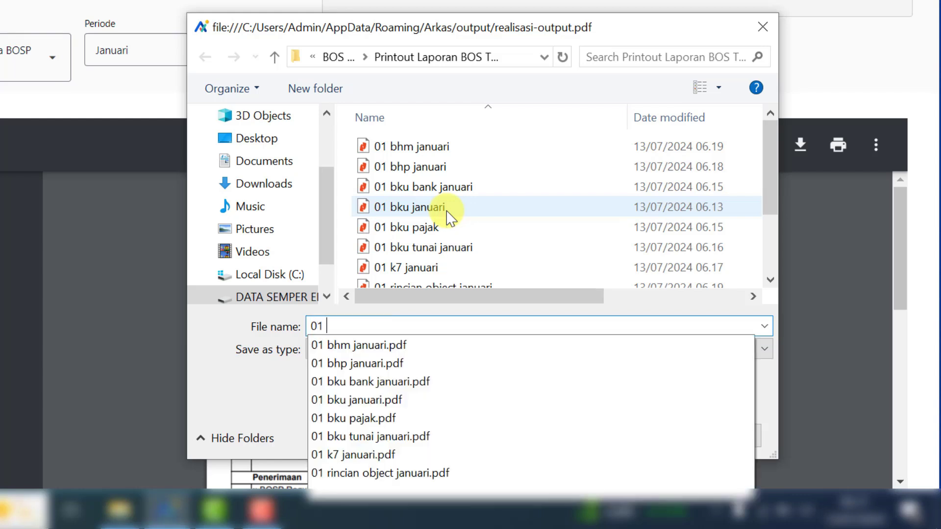
{"action": "type", "text": " realis"}
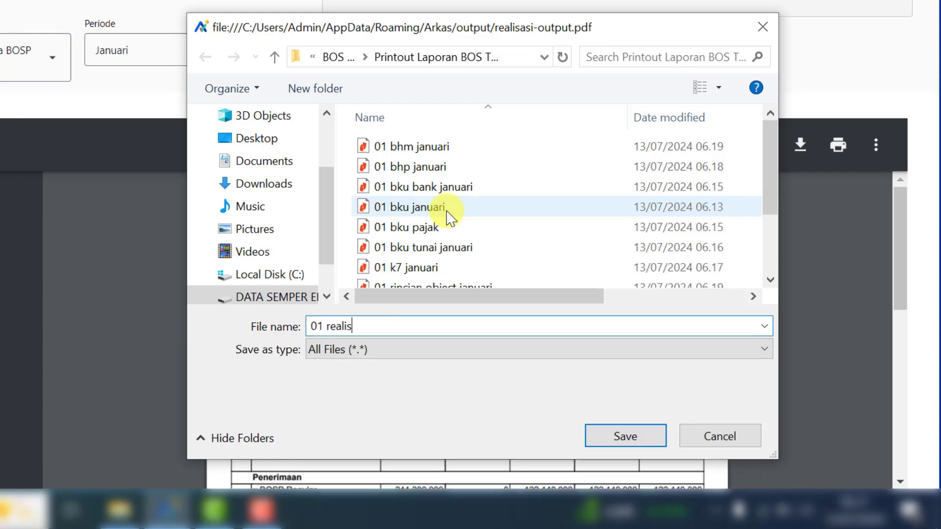
{"action": "type", "text": "asi j"}
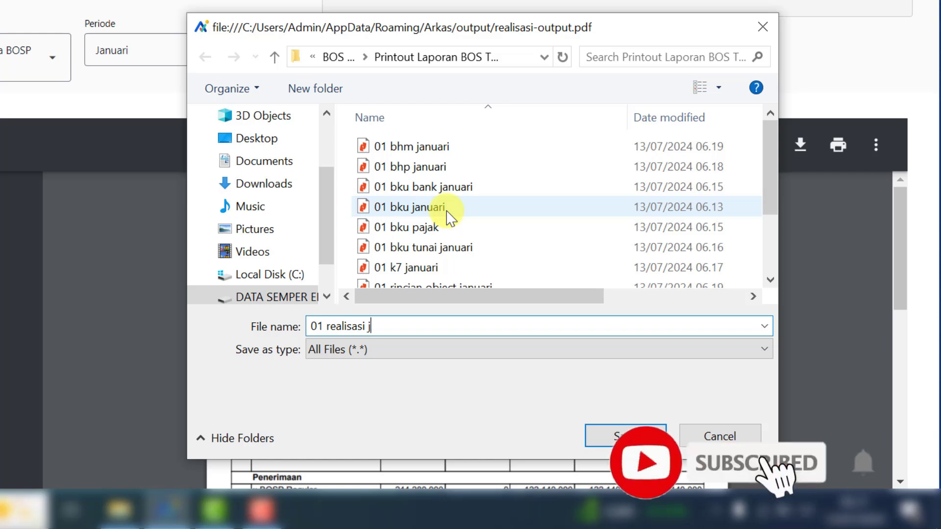
{"action": "type", "text": "anuari.pdf"}
{"action": "key", "text": "Return"}
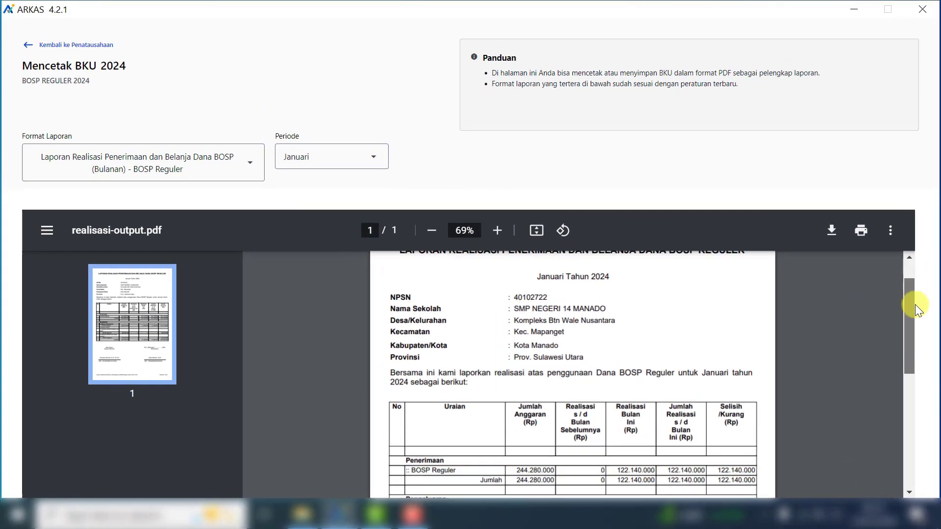
Review the Januari realization table and switch the report format to Laporan Realisasi Penerimaan dan Belanja Dana BOSP (Semester) - BOSP Reguler
{"action": "scroll", "coordinate": [920, 318], "scroll_direction": "down", "scroll_amount": 1}
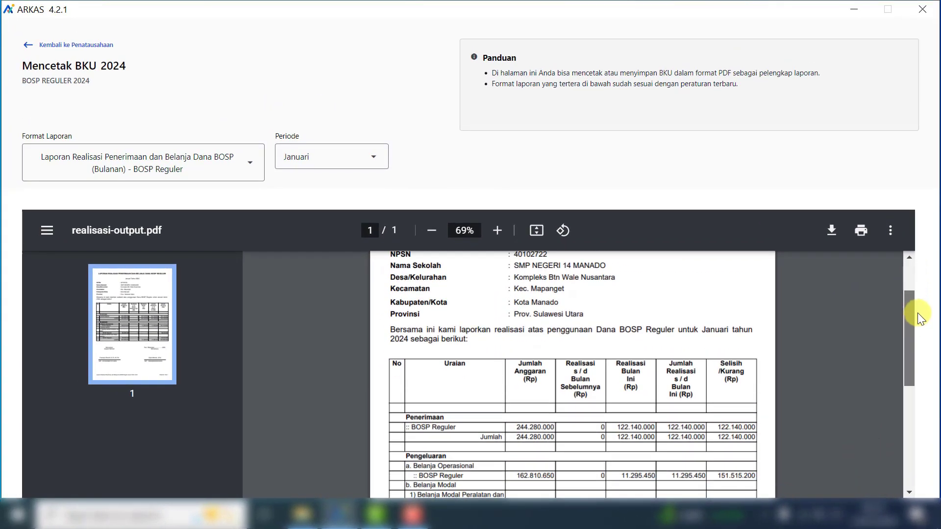
{"action": "scroll", "coordinate": [920, 318], "scroll_direction": "down", "scroll_amount": 2}
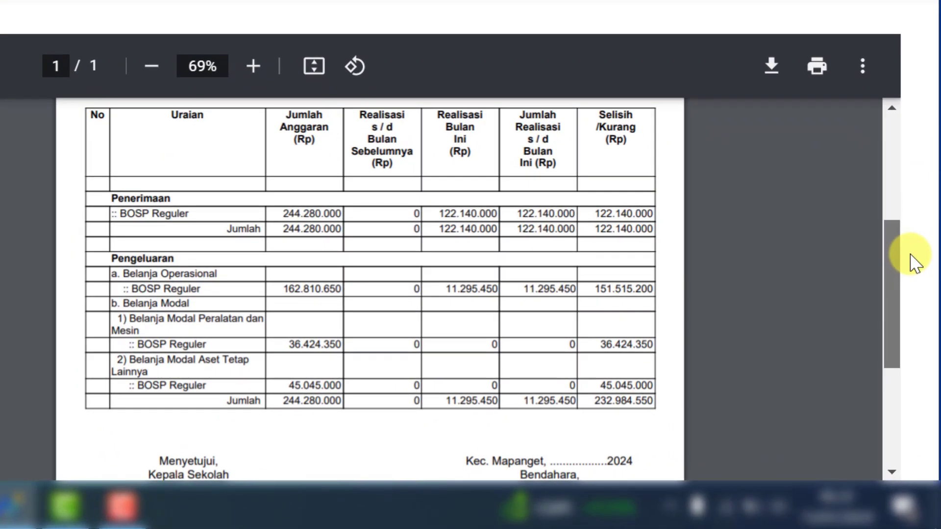
{"action": "left_click_drag", "start_coordinate": [910, 254], "coordinate": [913, 259]}
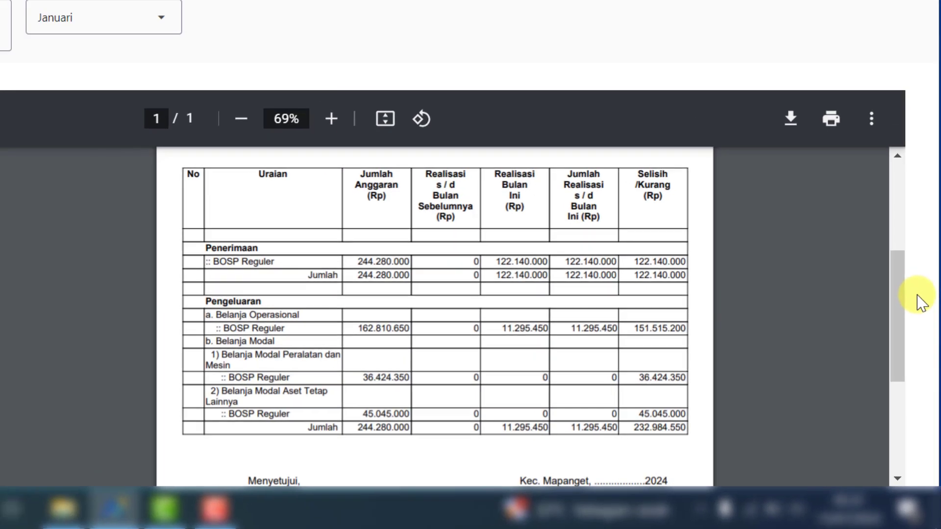
{"action": "left_click_drag", "start_coordinate": [892, 233], "coordinate": [892, 127]}
{"action": "left_click", "coordinate": [255, 175]}
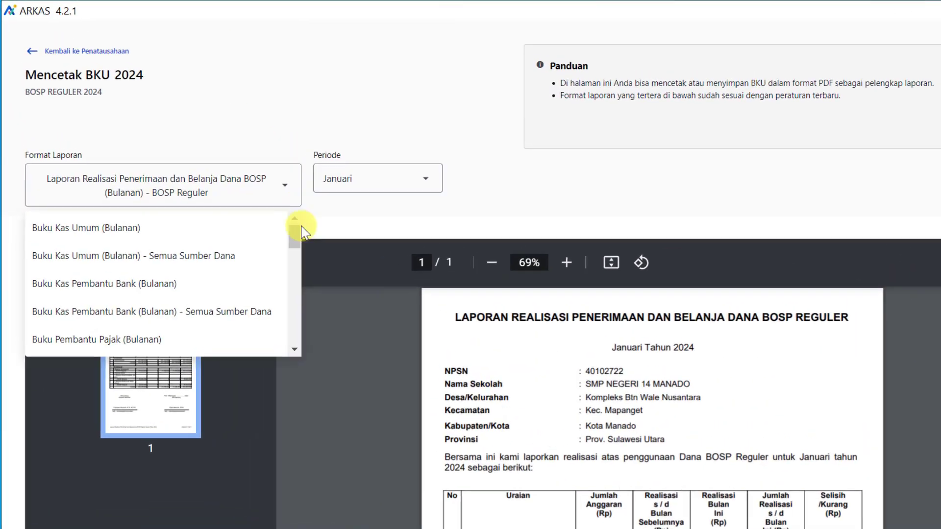
{"action": "scroll", "coordinate": [253, 235], "scroll_direction": "down", "scroll_amount": 10}
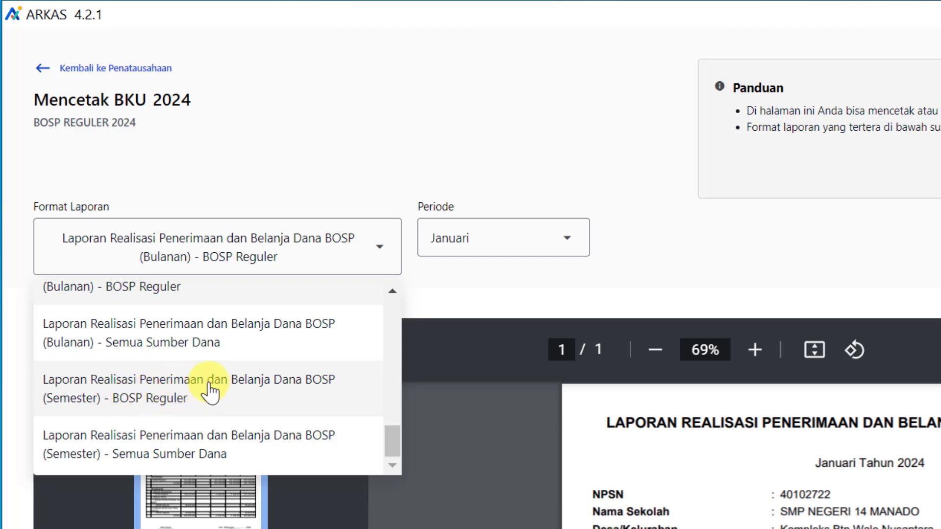
{"action": "left_click", "coordinate": [138, 402]}
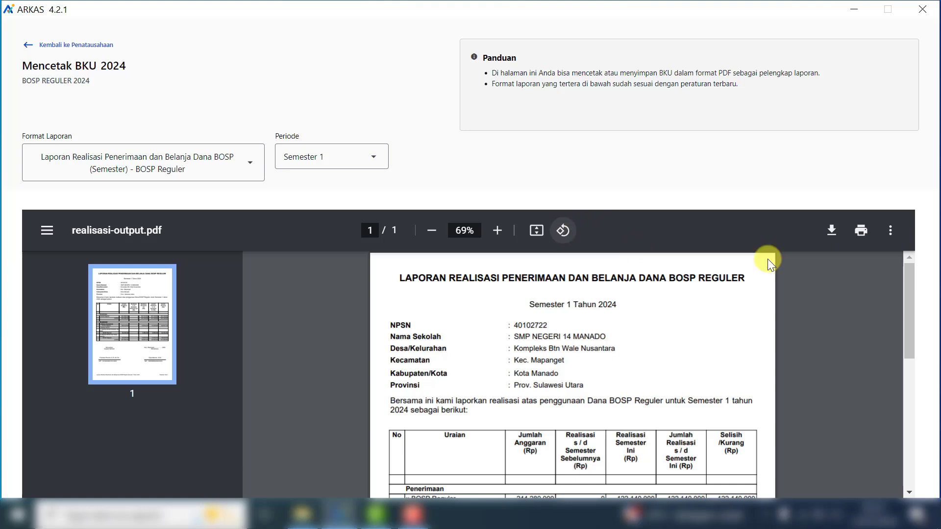
Save the Semester 1 Laporan Realisasi Penerimaan dan Belanja Dana BOSP under the file name Realisasi Tahap 1
{"action": "left_click", "coordinate": [830, 234]}
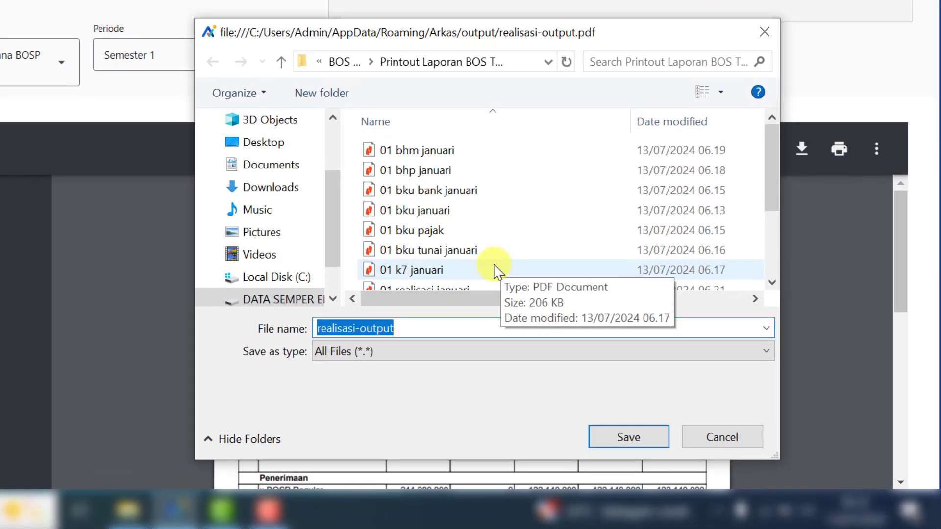
{"action": "type", "text": "Re"}
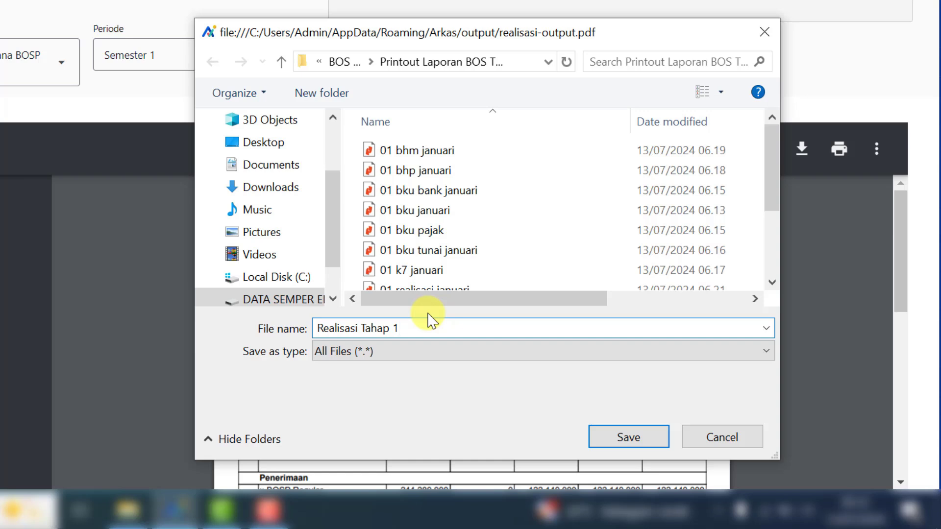
{"action": "key", "text": "Return"}
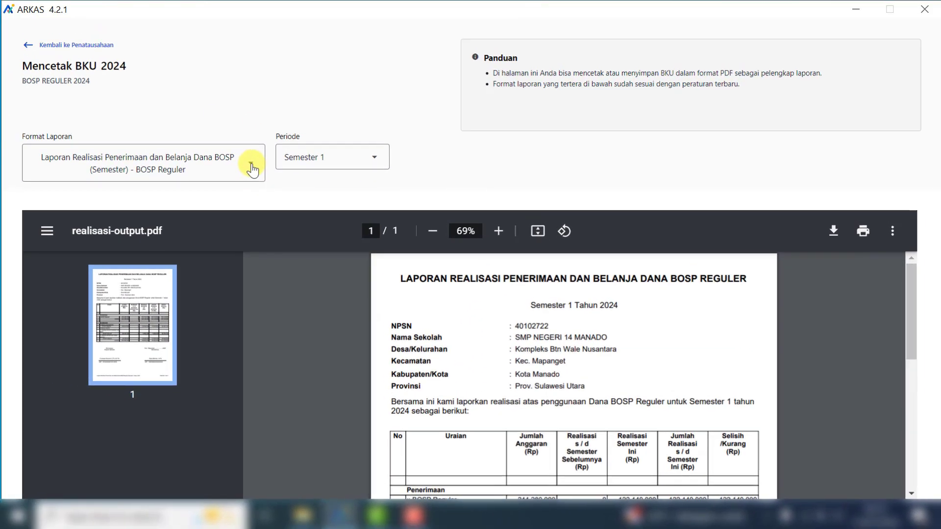
Look through the list of available report formats without choosing another one and return to the Penatausahaan overview
{"action": "left_click", "coordinate": [252, 170]}
{"action": "left_click_drag", "start_coordinate": [265, 210], "coordinate": [262, 292]}
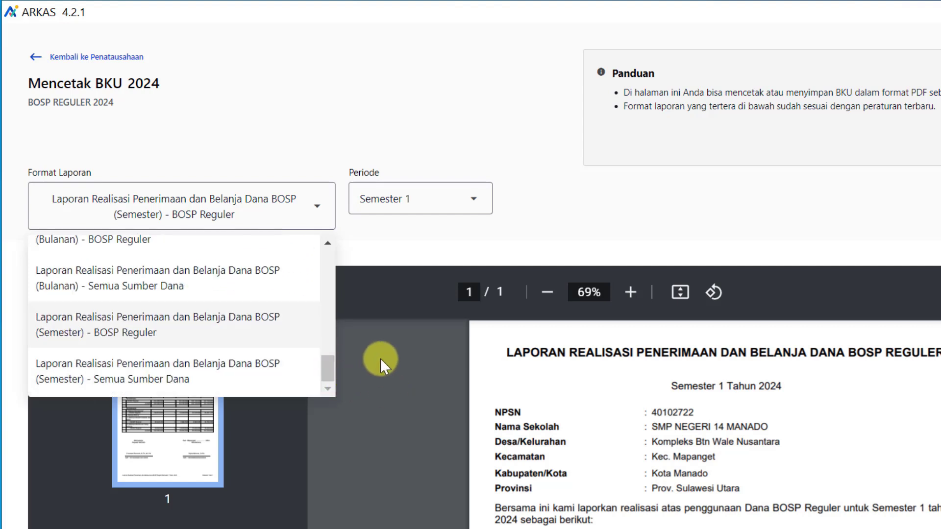
{"action": "left_click_drag", "start_coordinate": [328, 365], "coordinate": [325, 247]}
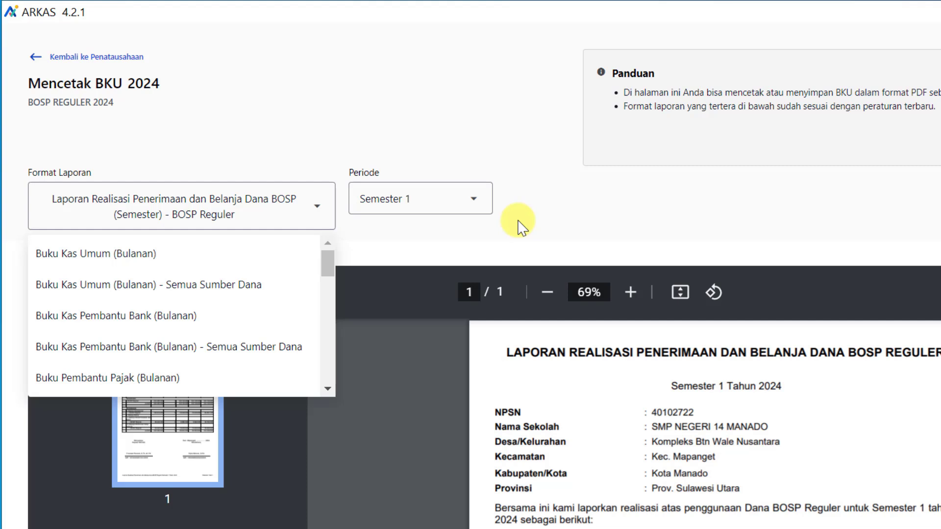
{"action": "left_click_drag", "start_coordinate": [332, 269], "coordinate": [337, 372]}
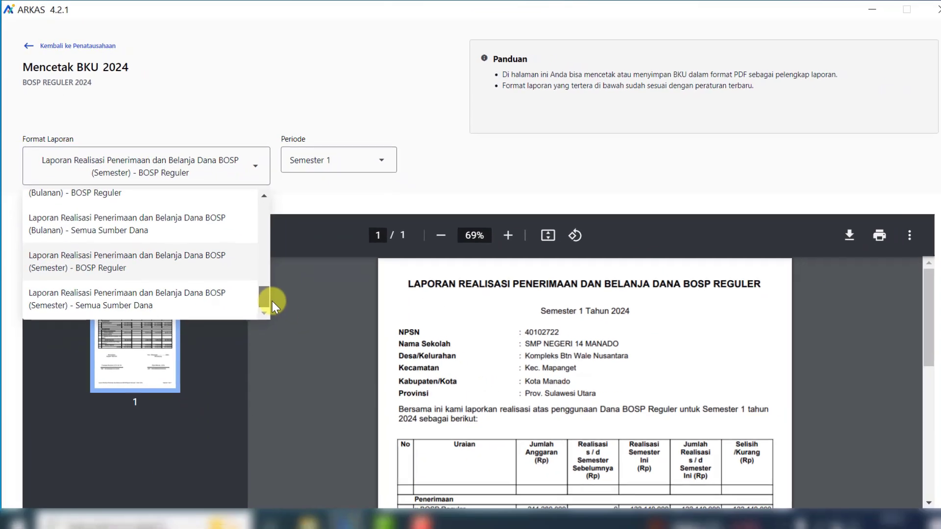
{"action": "left_click_drag", "start_coordinate": [263, 272], "coordinate": [251, 185]}
{"action": "left_click", "coordinate": [166, 75]}
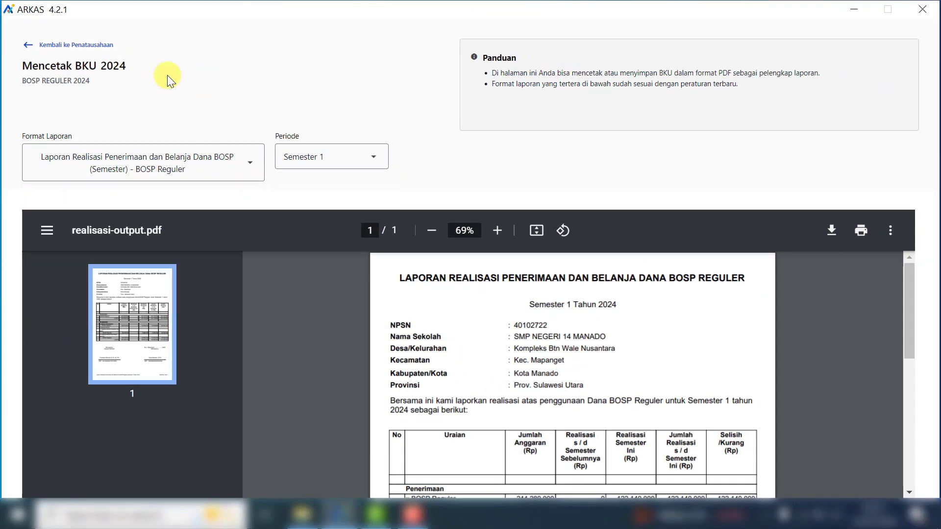
{"action": "left_click", "coordinate": [28, 44]}
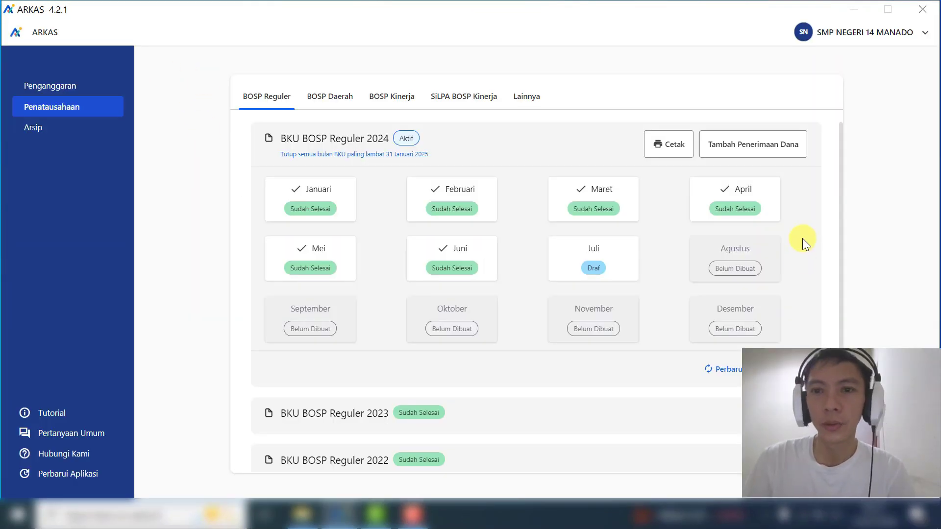